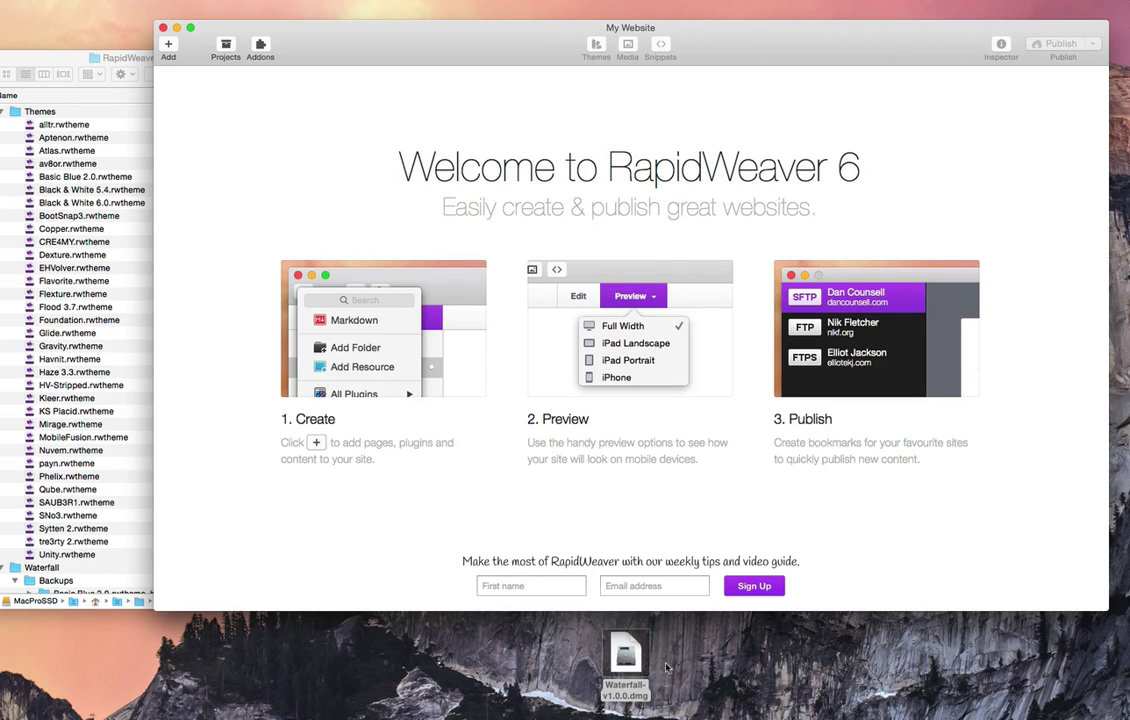
Select the Waterfall-v1.0.0.dmg disk image on the desktop.
click(630, 657)
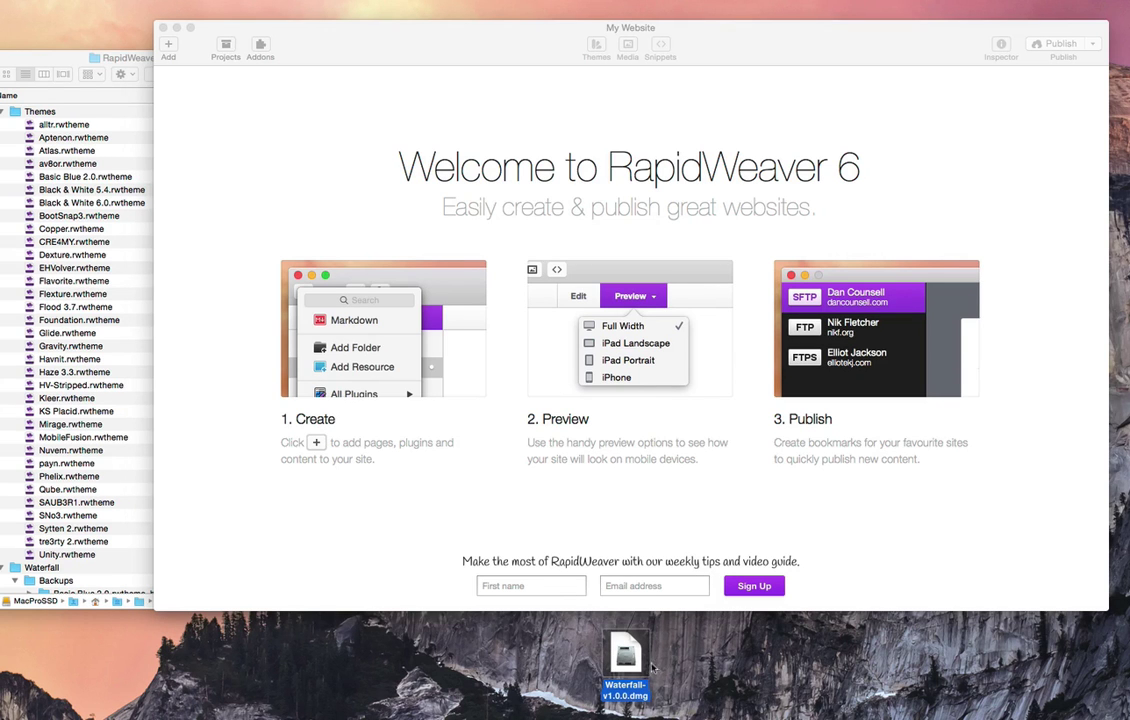
double_click(630, 657)
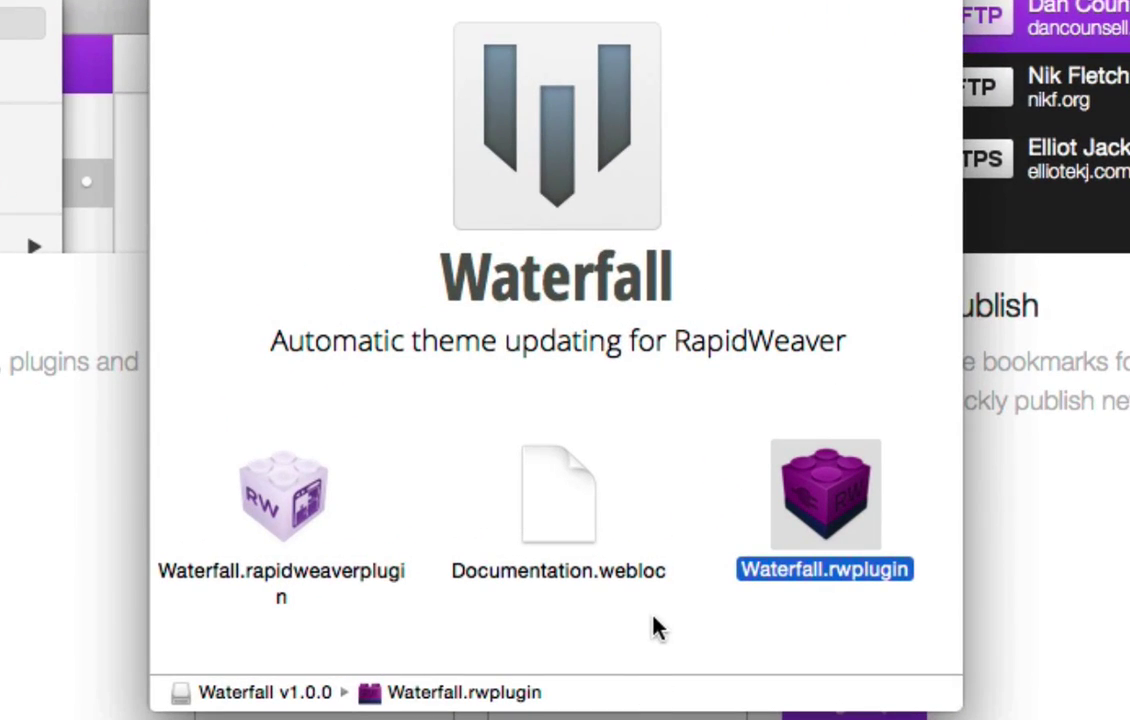
click(499, 641)
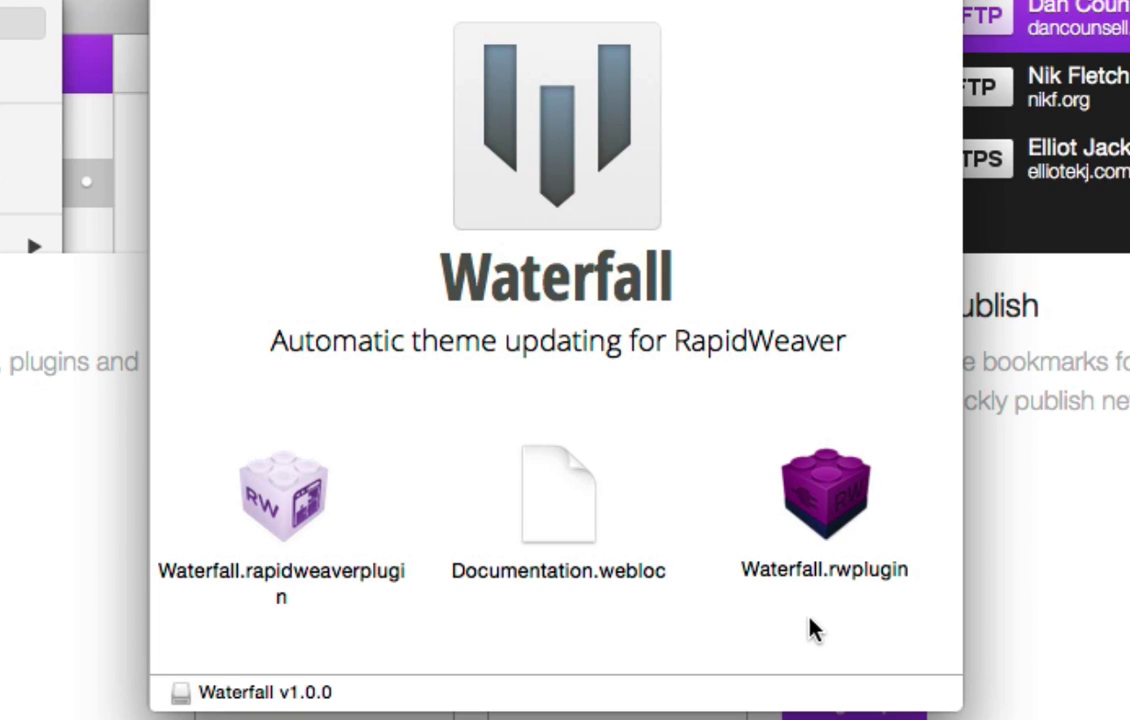
click(820, 498)
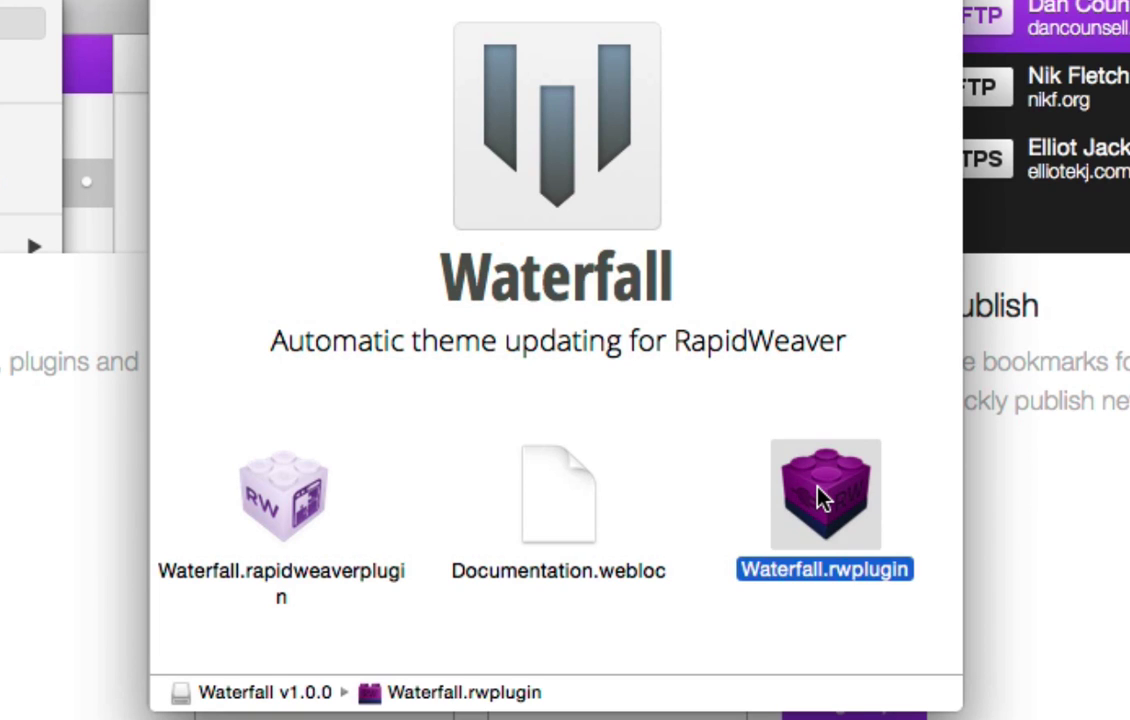
mouse_move(820, 498)
mouse_down()
mouse_move(805, 500)
mouse_move(737, 598)
mouse_move(779, 515)
mouse_move(818, 490)
mouse_move(815, 480)
mouse_up()
click(757, 632)
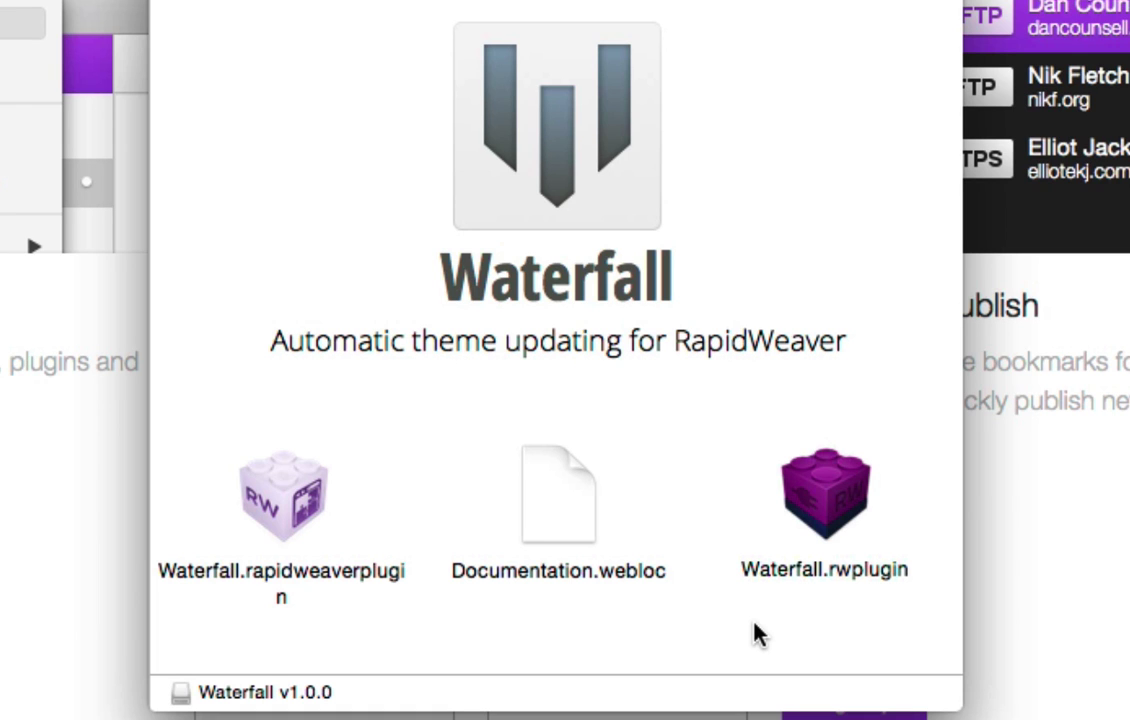
Close the disk window, then add a Waterfall page found by searching 'wa', and review its theme list.
key(super+w)
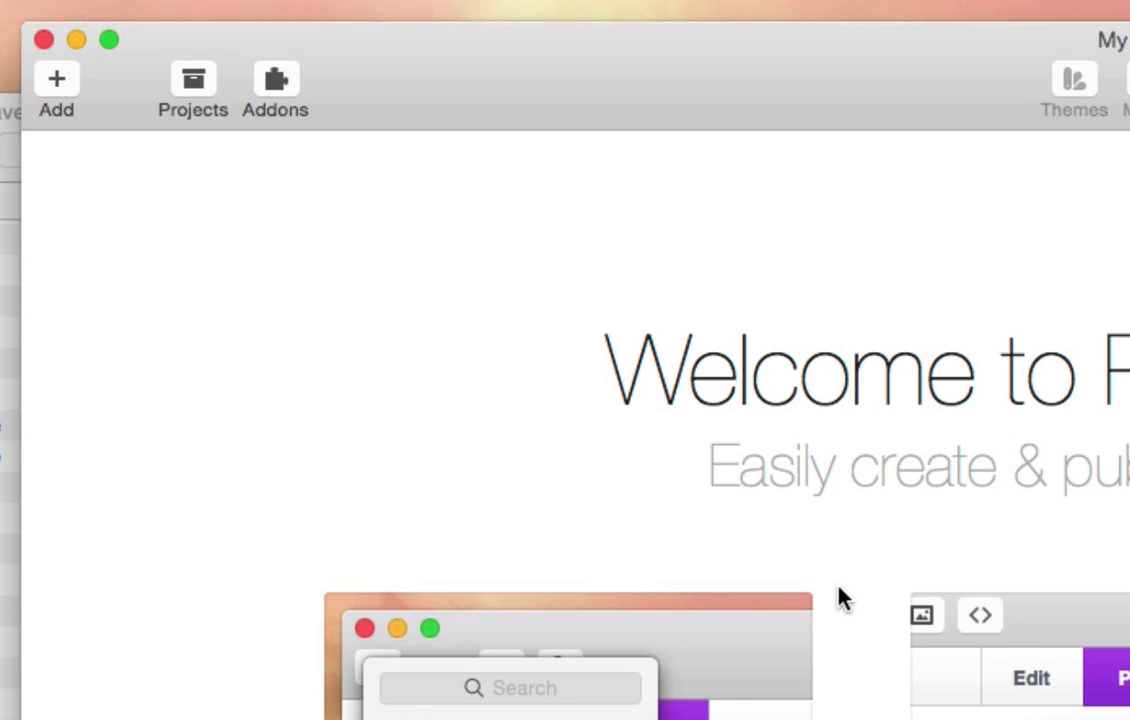
key(super+shift+n)
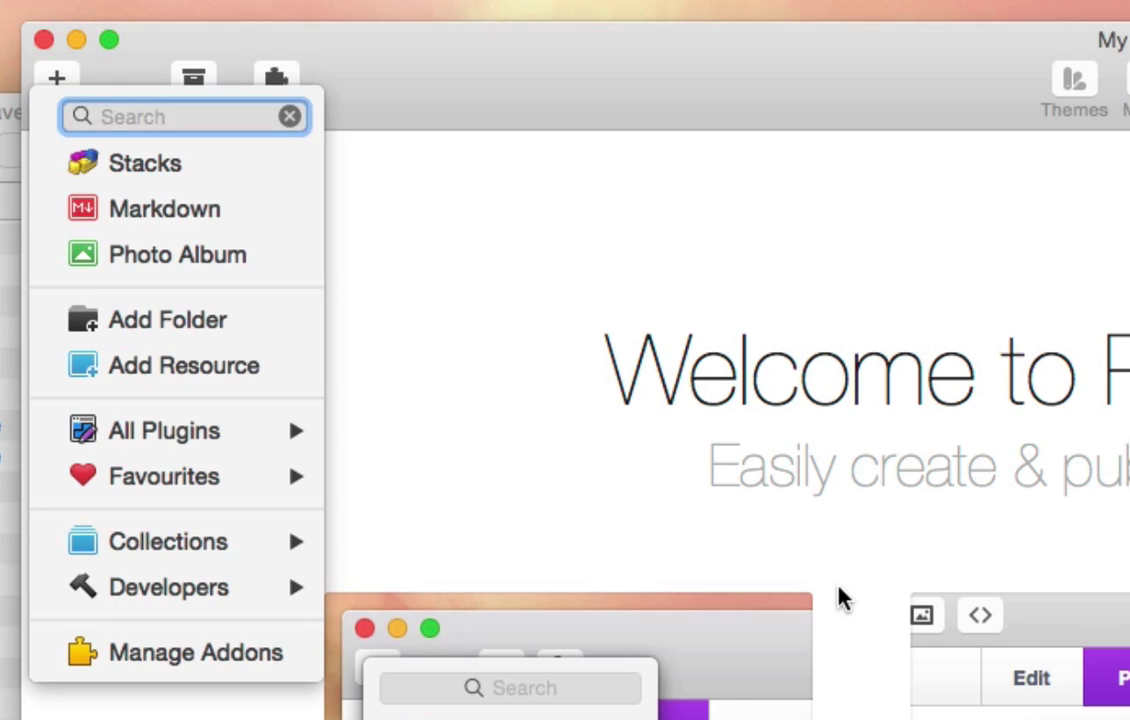
text(wa)
key(Down)
key(Return)
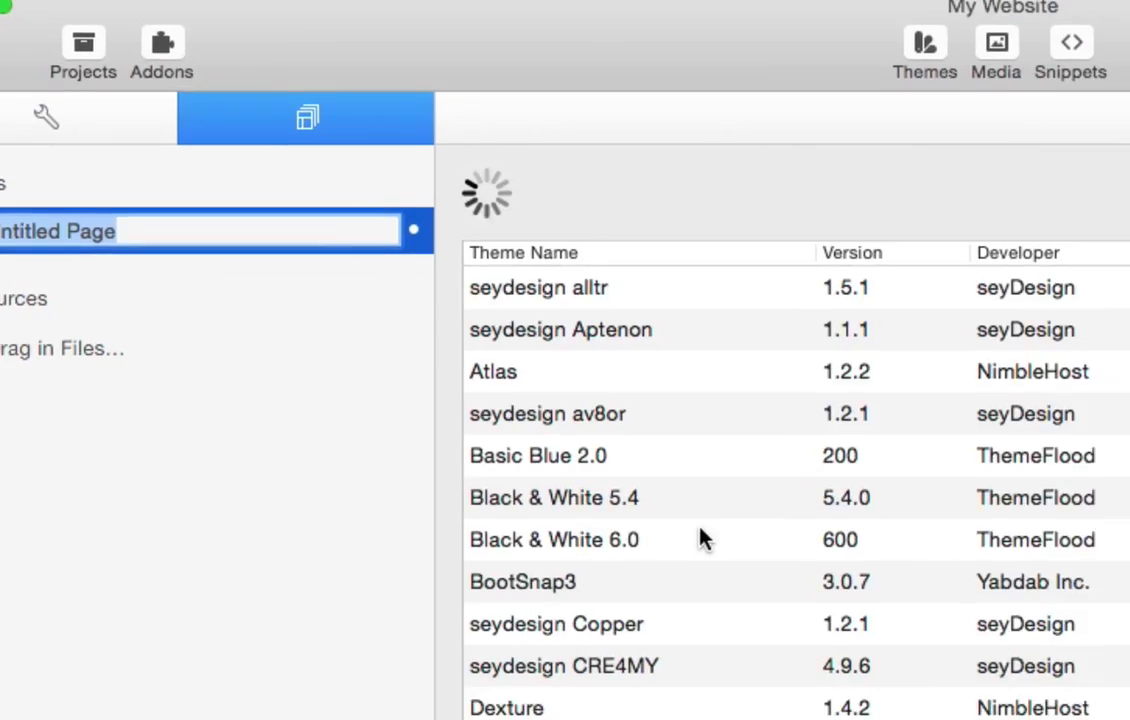
scroll(126, 184, down, 3)
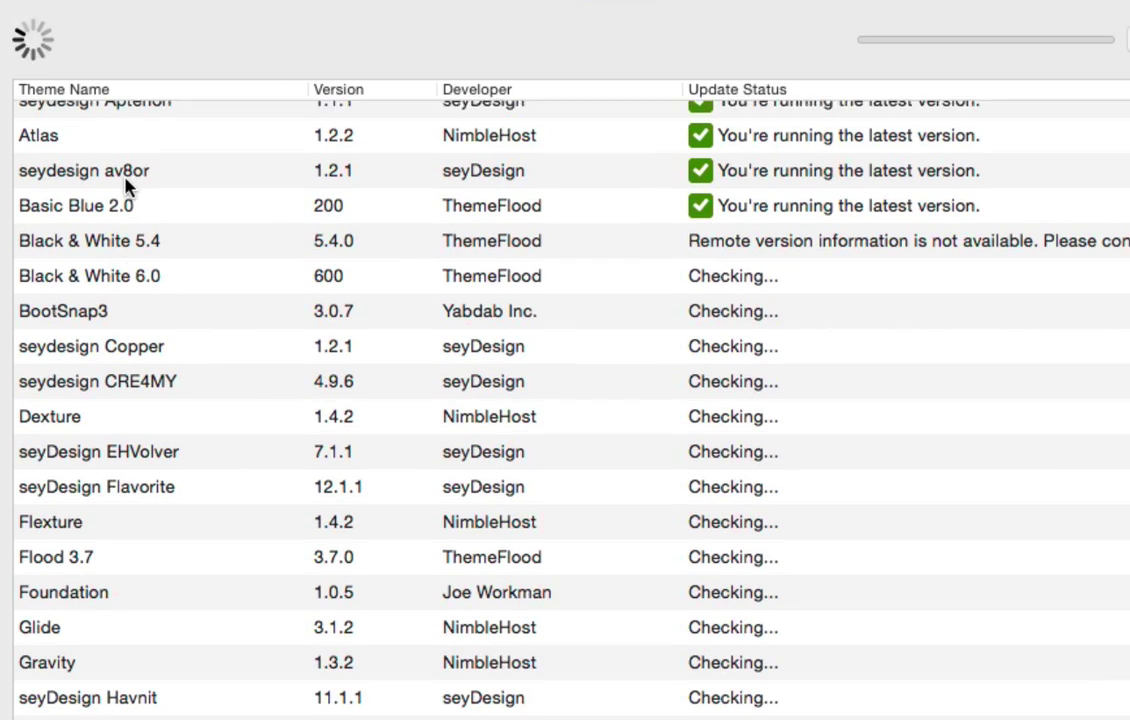
scroll(724, 372, down, 9)
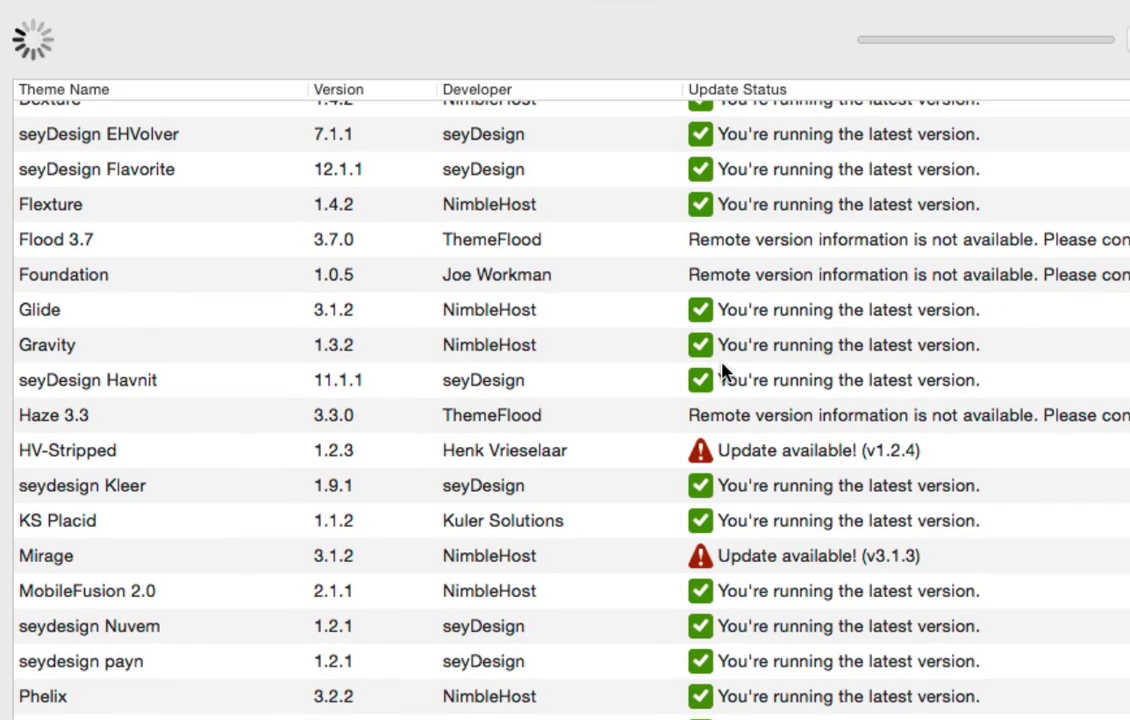
scroll(724, 370, up, 2)
scroll(724, 372, up, 9)
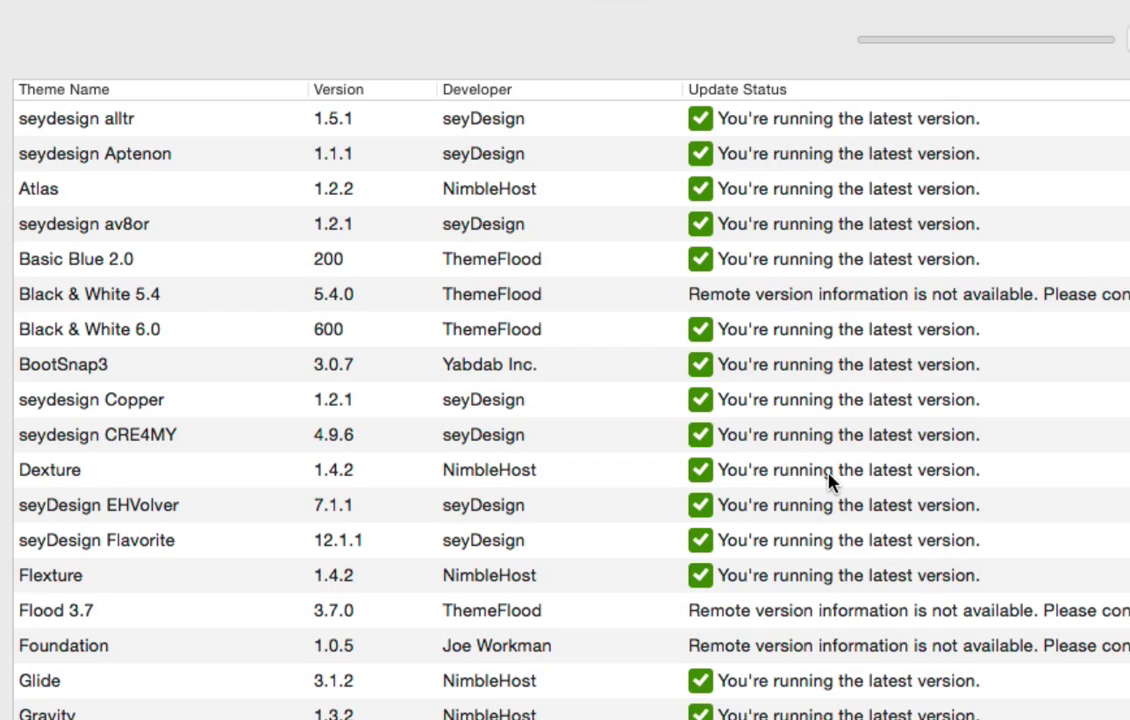
click(788, 303)
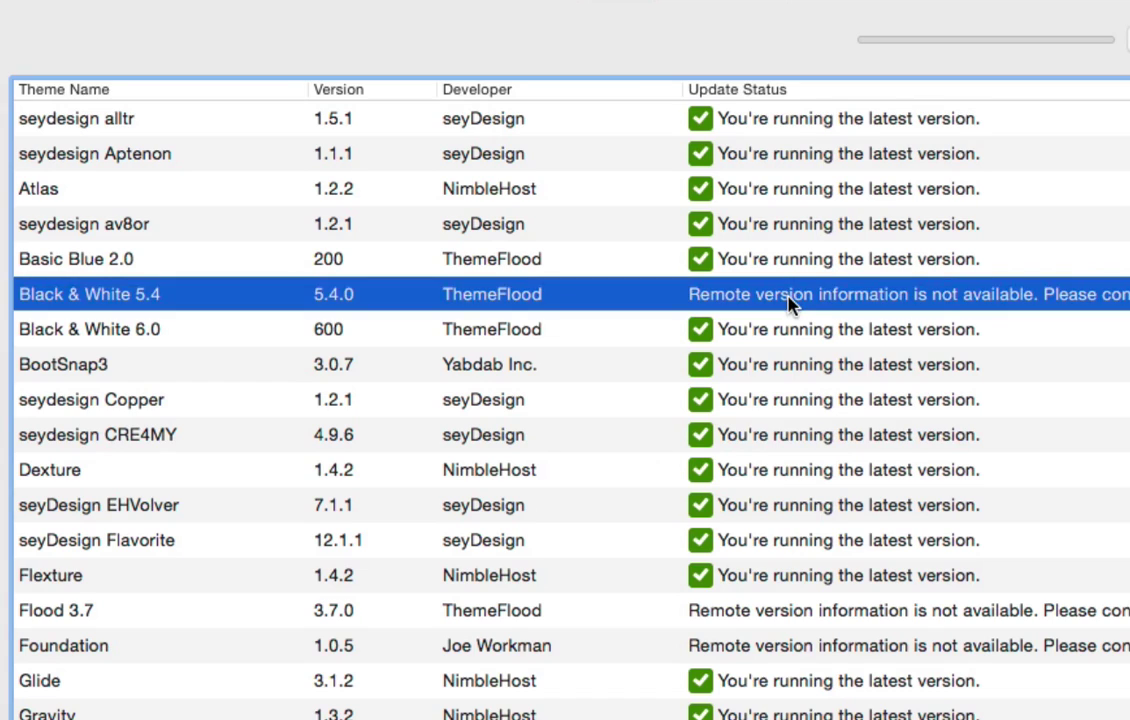
click(762, 612)
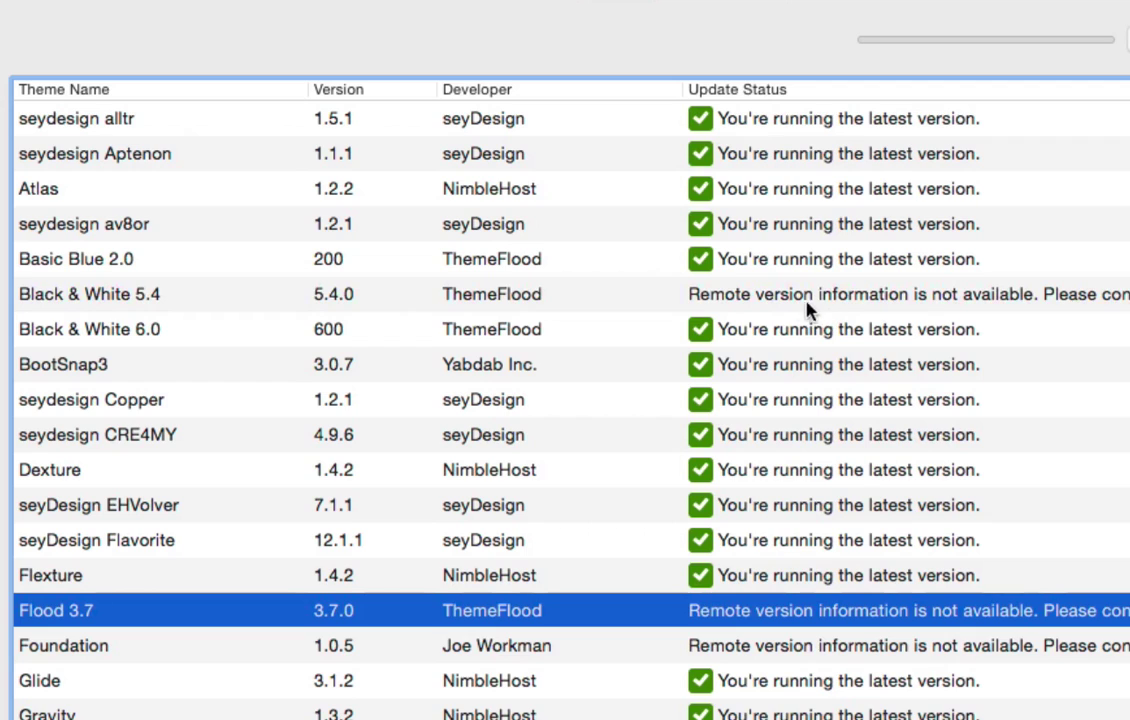
click(162, 294)
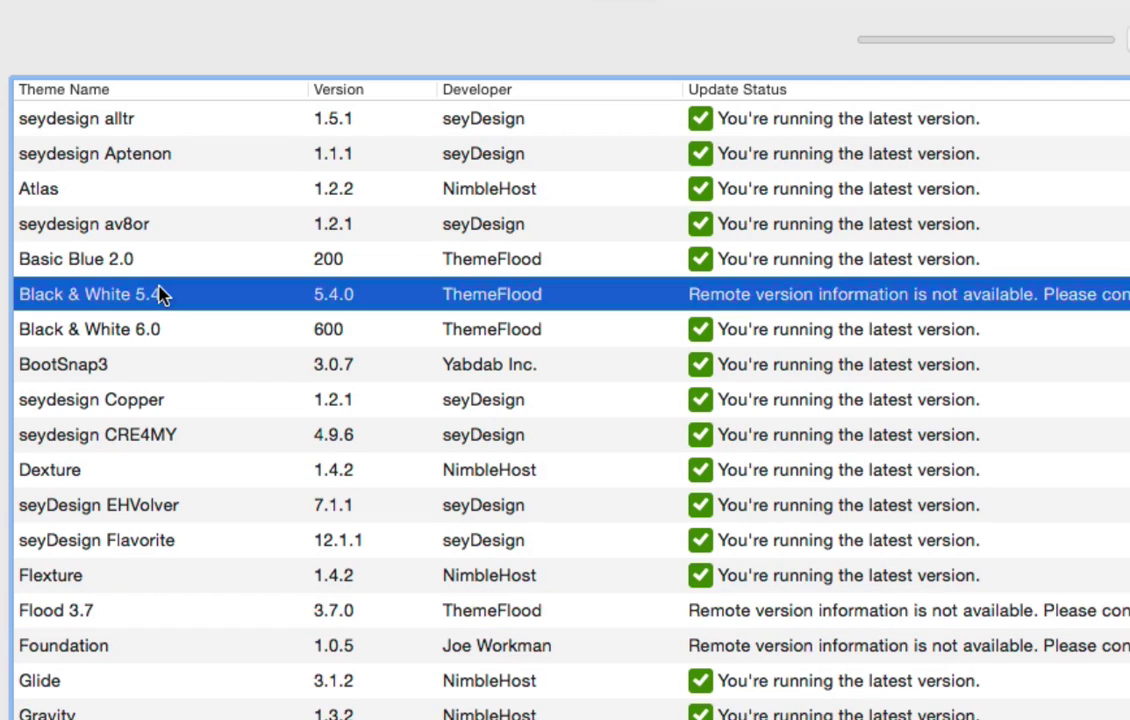
click(118, 328)
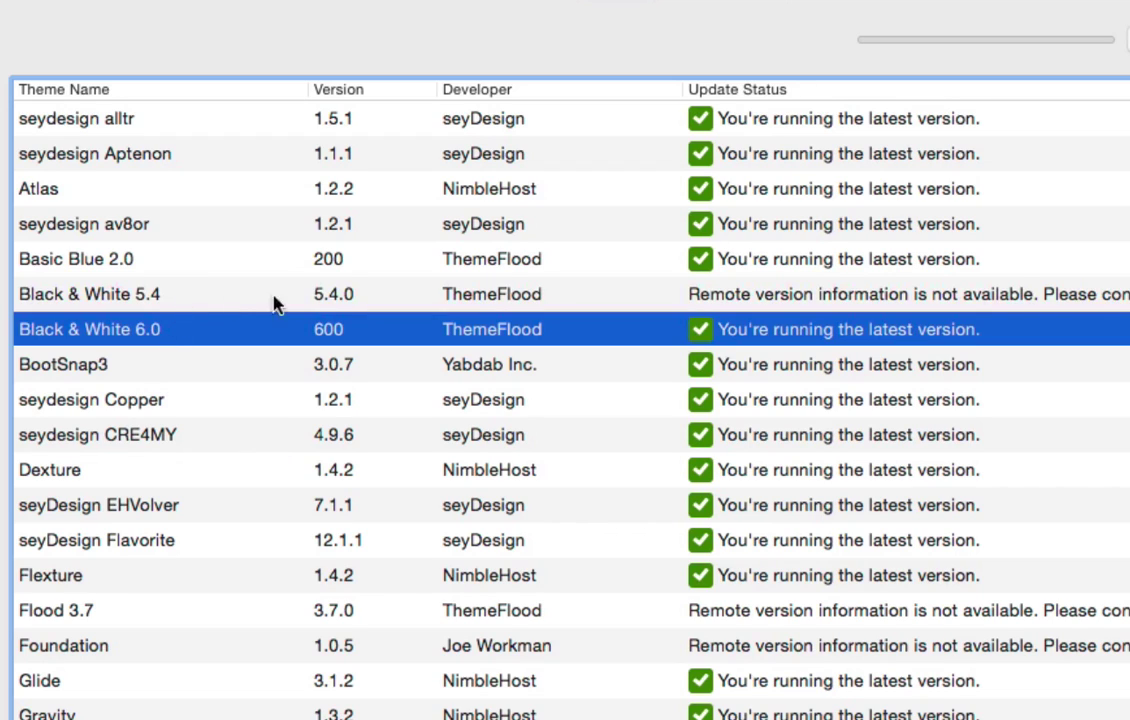
click(727, 292)
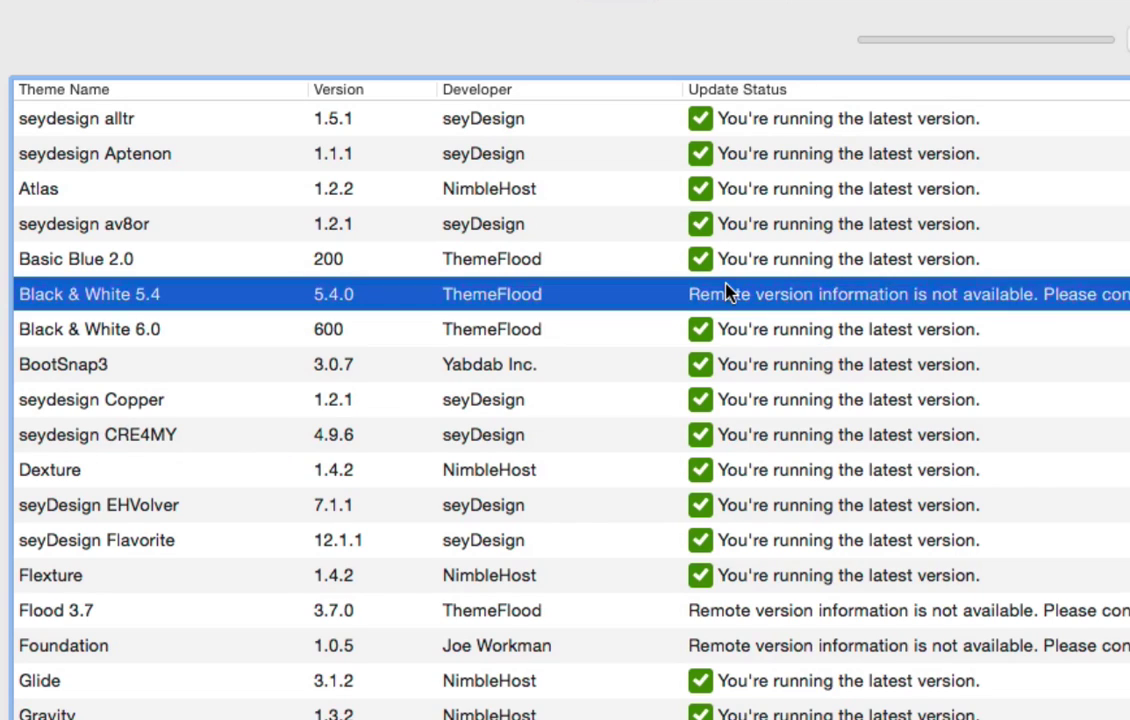
click(787, 336)
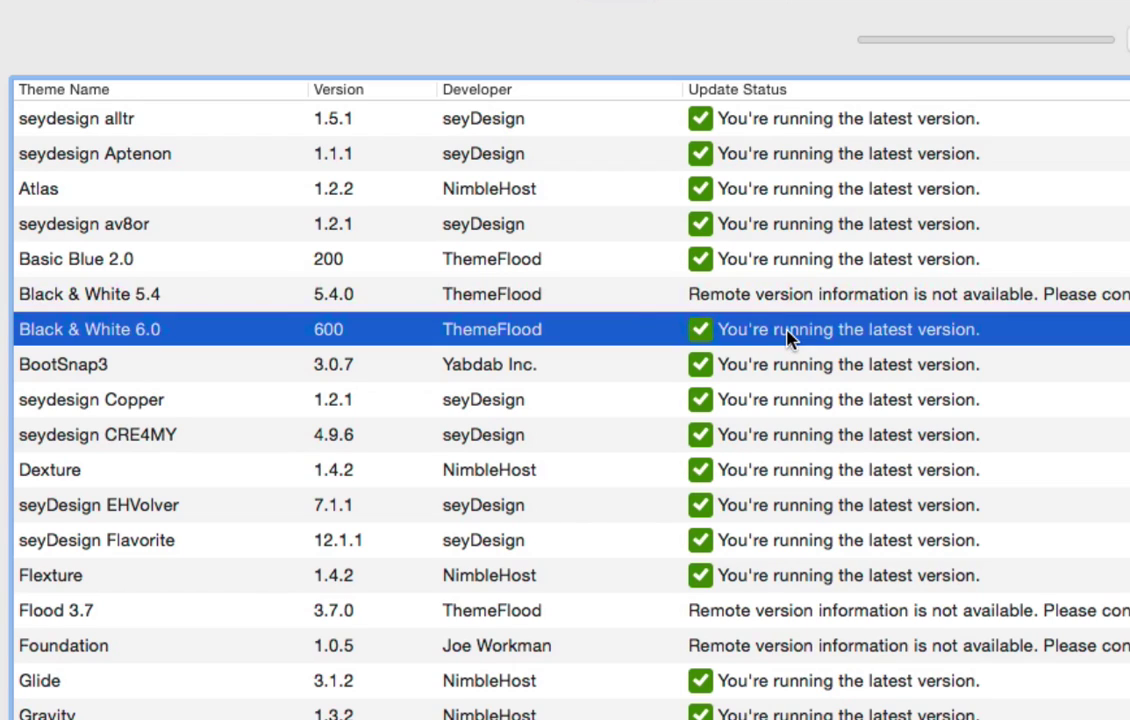
click(590, 300)
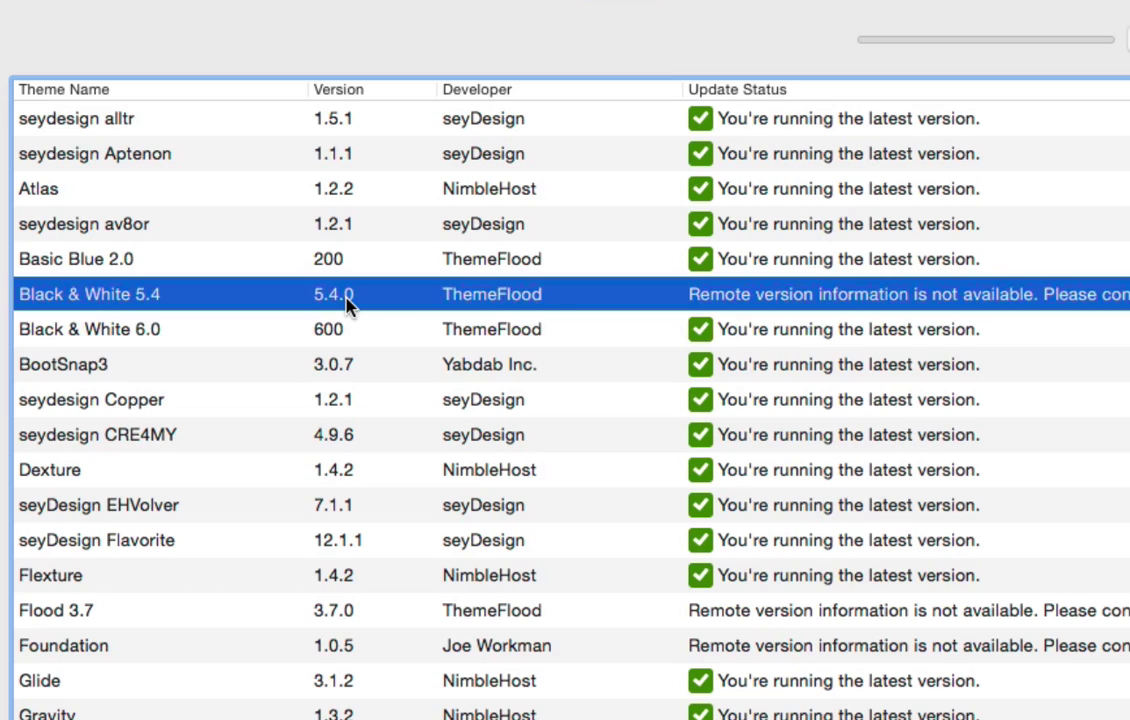
click(126, 336)
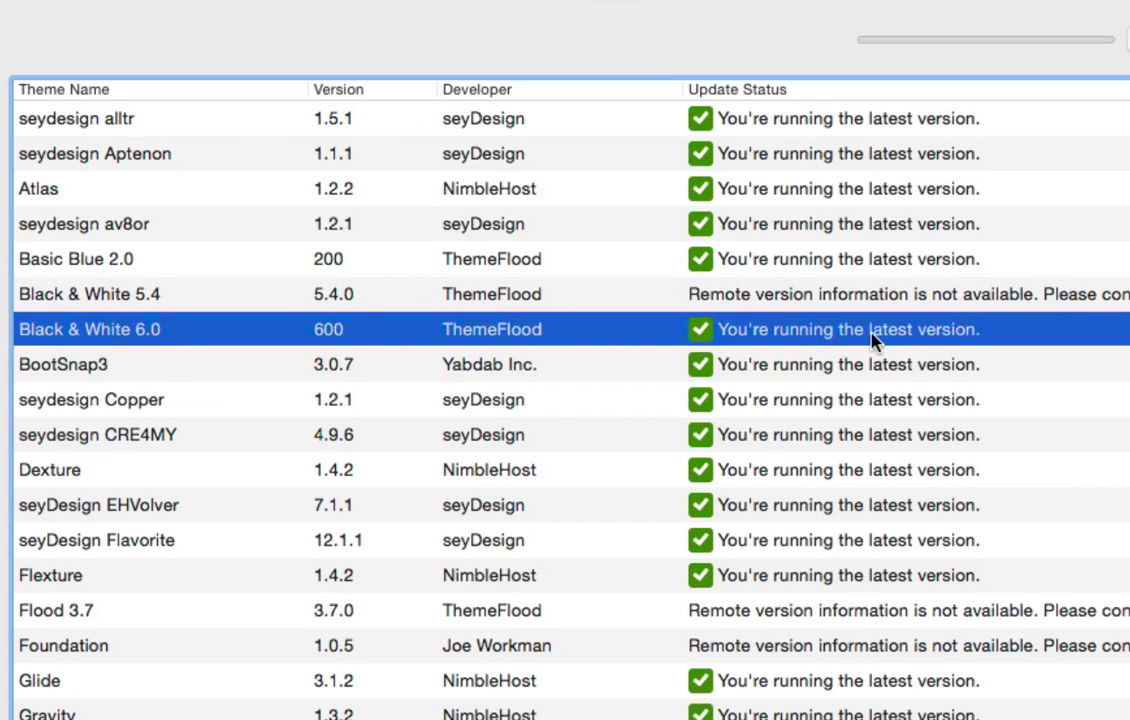
click(272, 298)
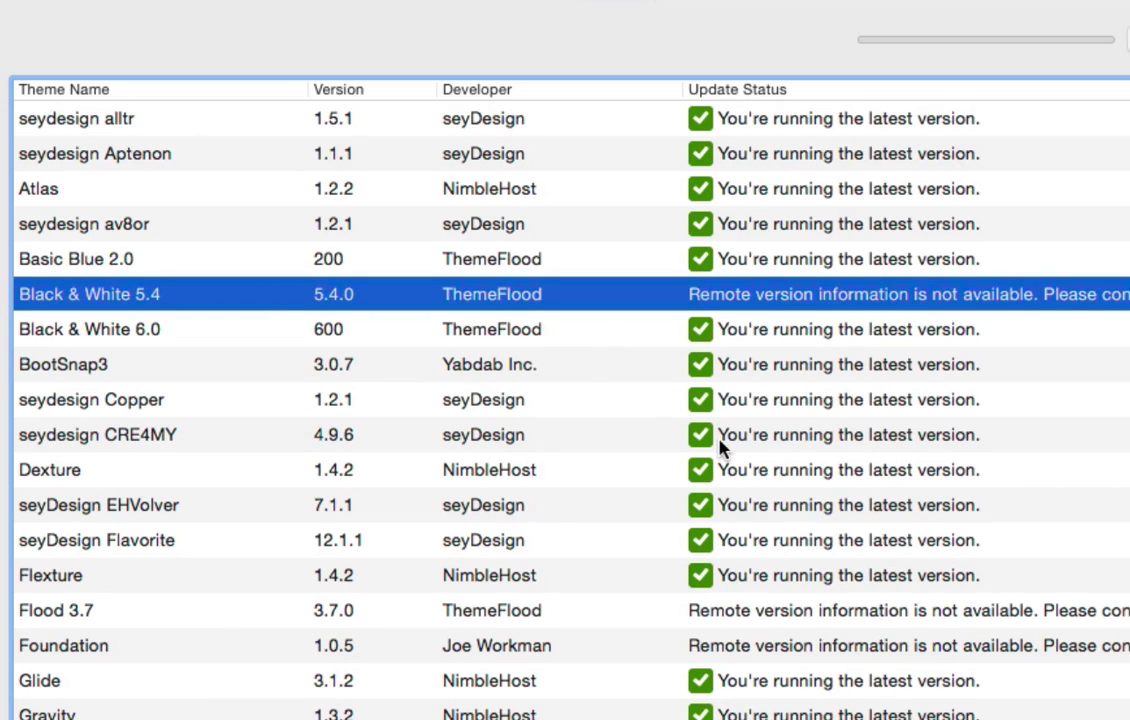
scroll(700, 445, down, 3)
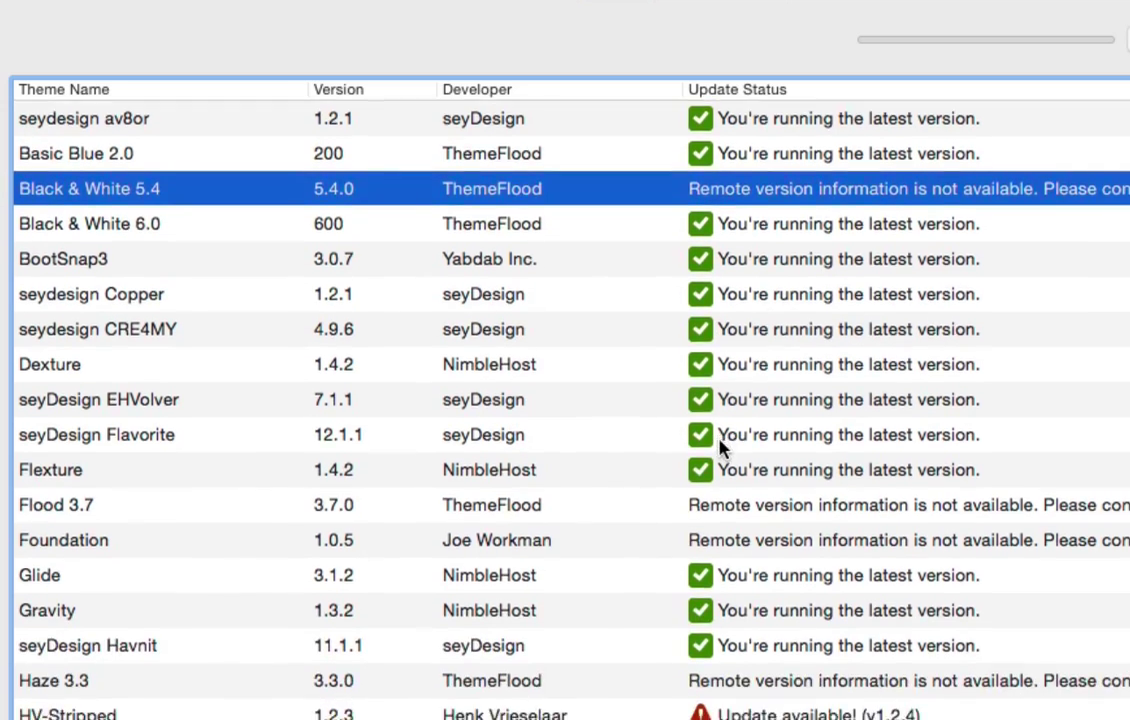
Inspect the Flood 3.7 and Foundation rows in the Waterfall theme list.
click(773, 512)
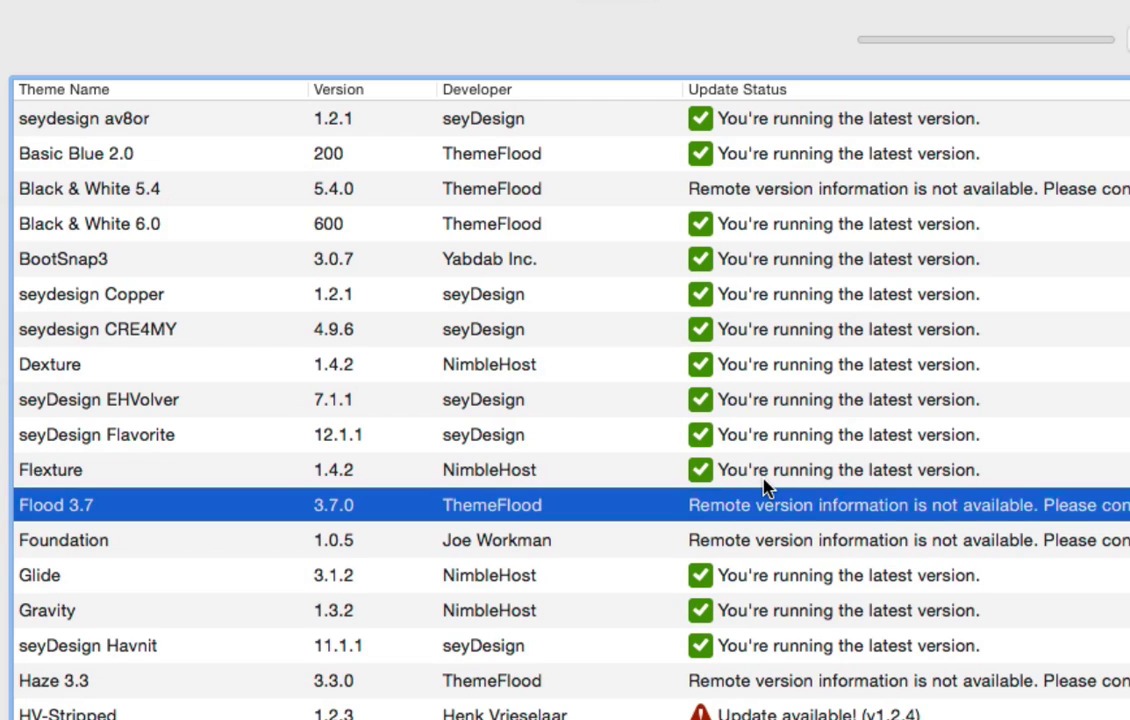
click(598, 545)
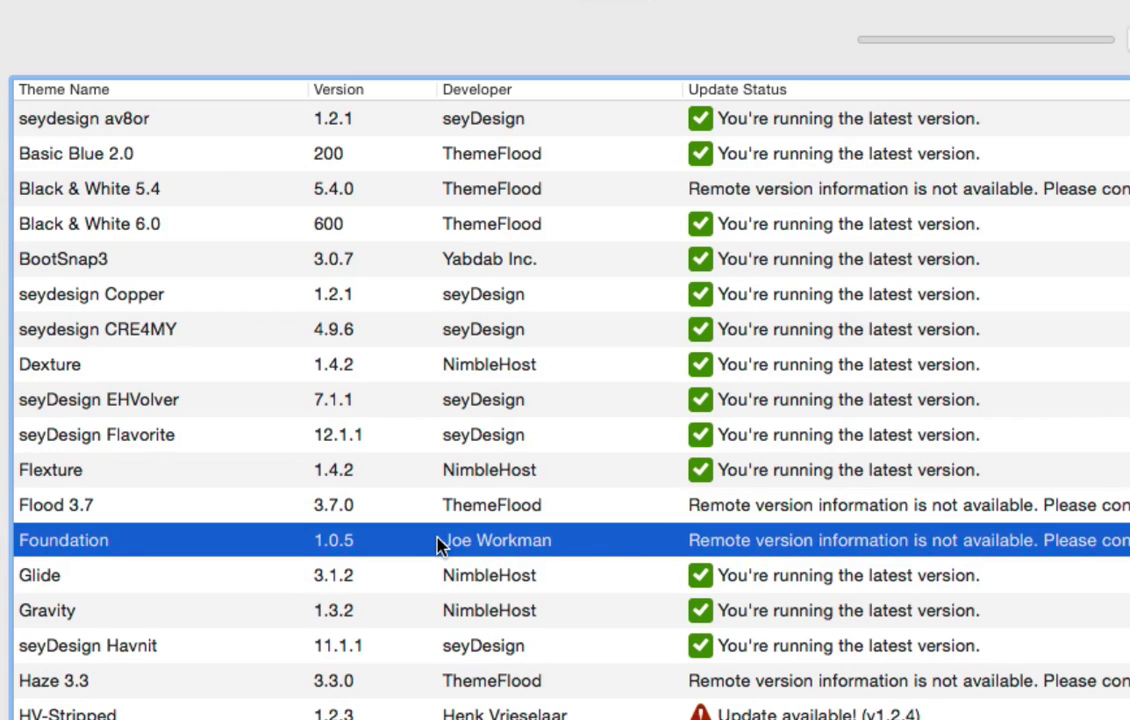
scroll(437, 543, up, 3)
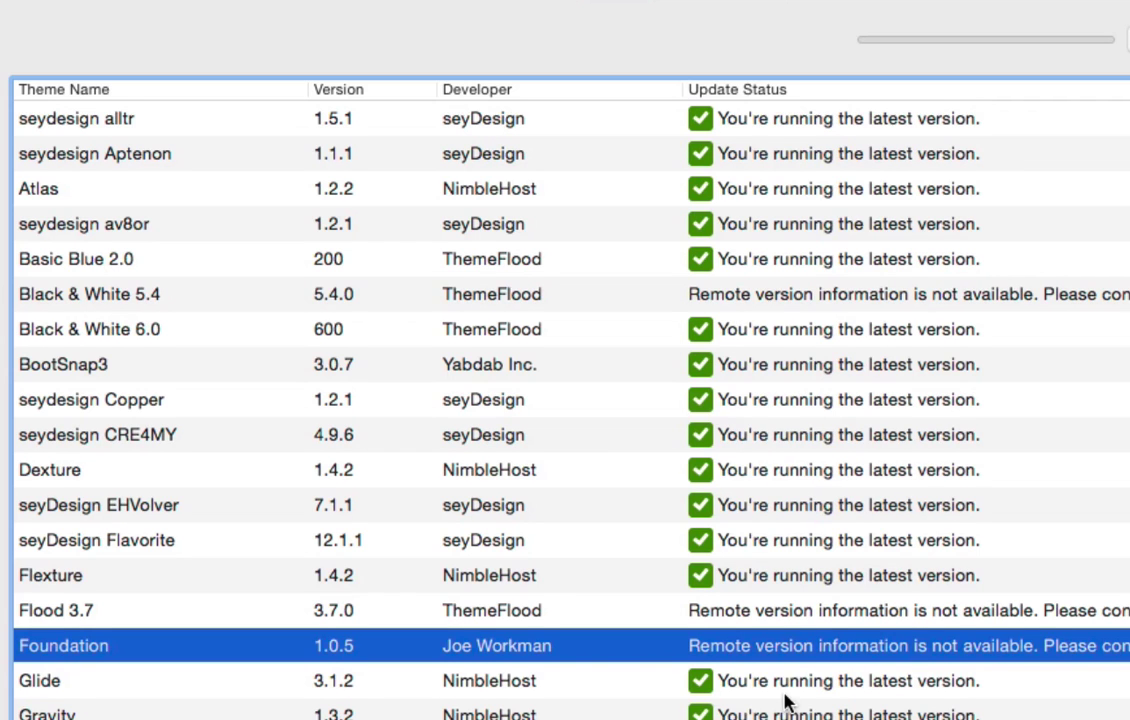
scroll(784, 700, down, 3)
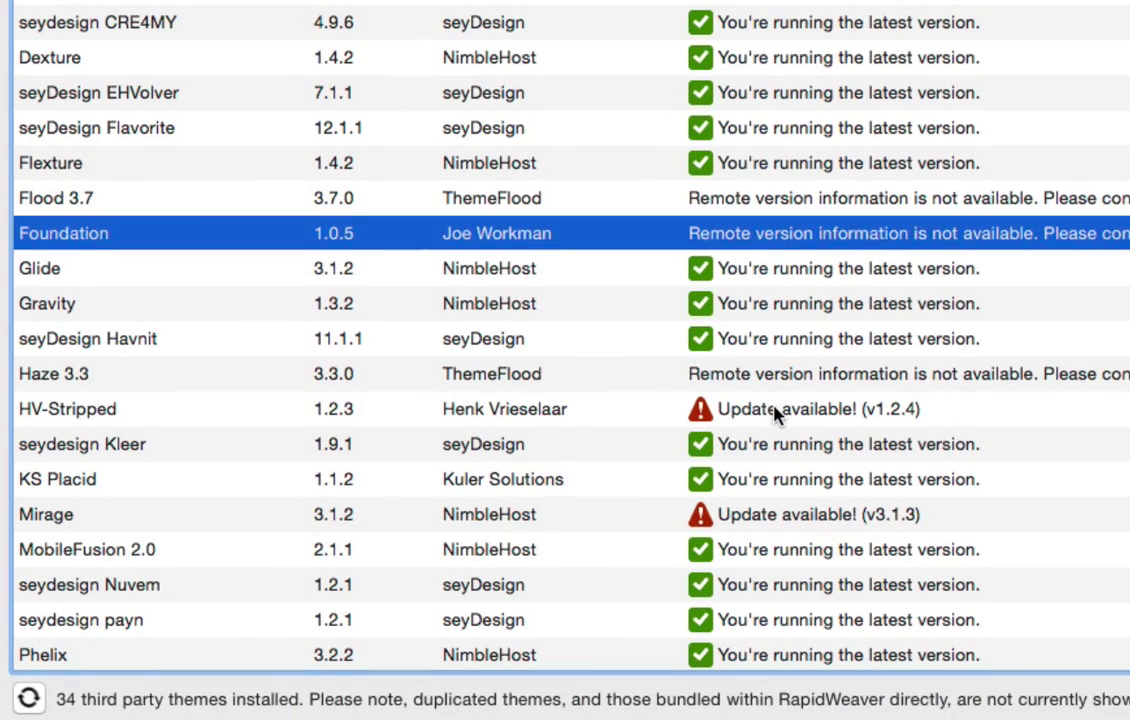
Select HV-Stripped, then the Mirage 3.1.2 row offering the v3.1.3 update.
click(775, 413)
scroll(775, 413, down, 1)
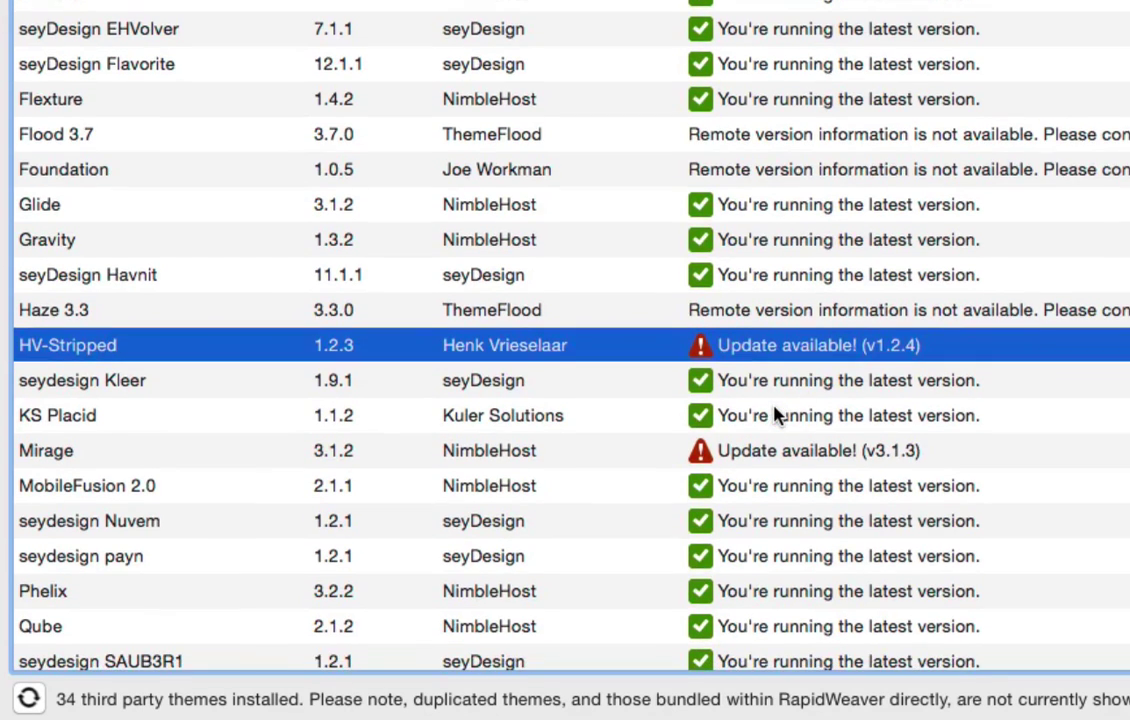
click(844, 455)
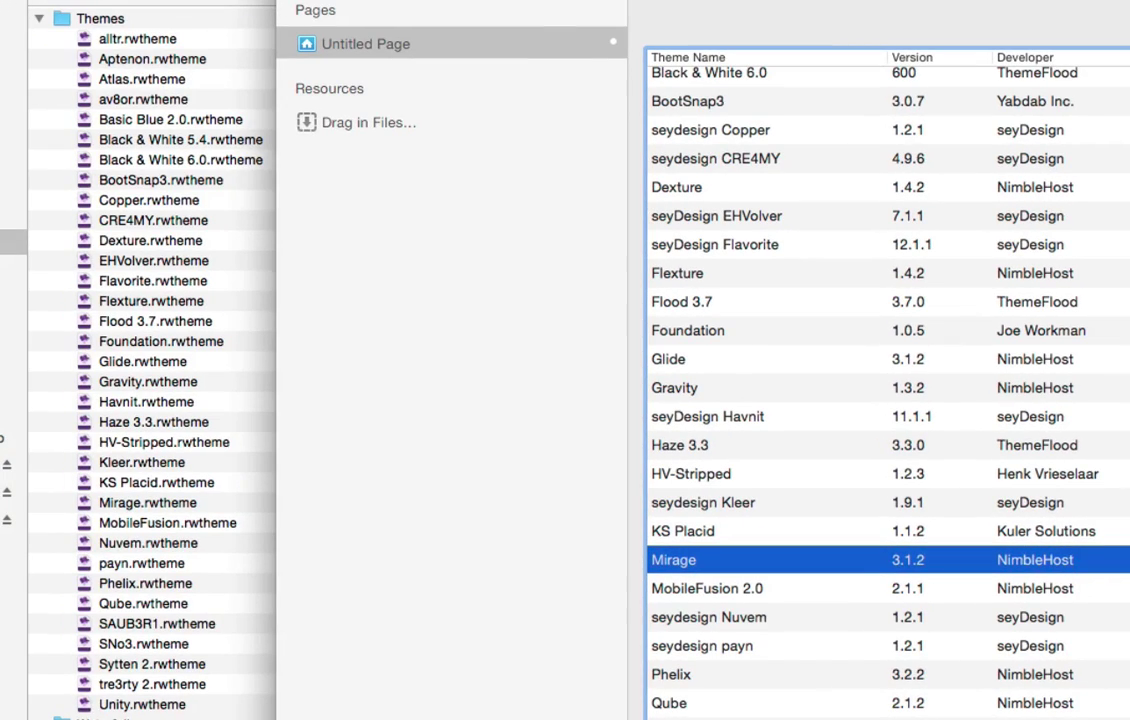
In Finder's Themes folder, check with Get Info that Mirage.rwtheme is version 3.1.2.
key(super+Tab)
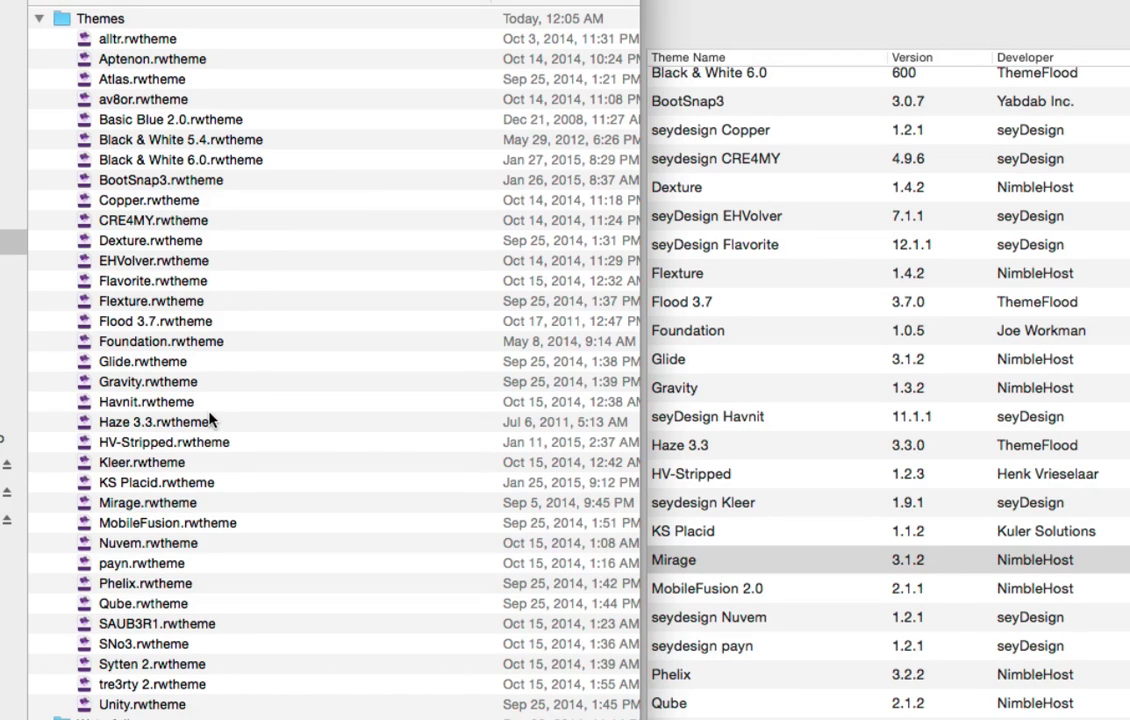
click(197, 505)
scroll(250, 505, right, 2)
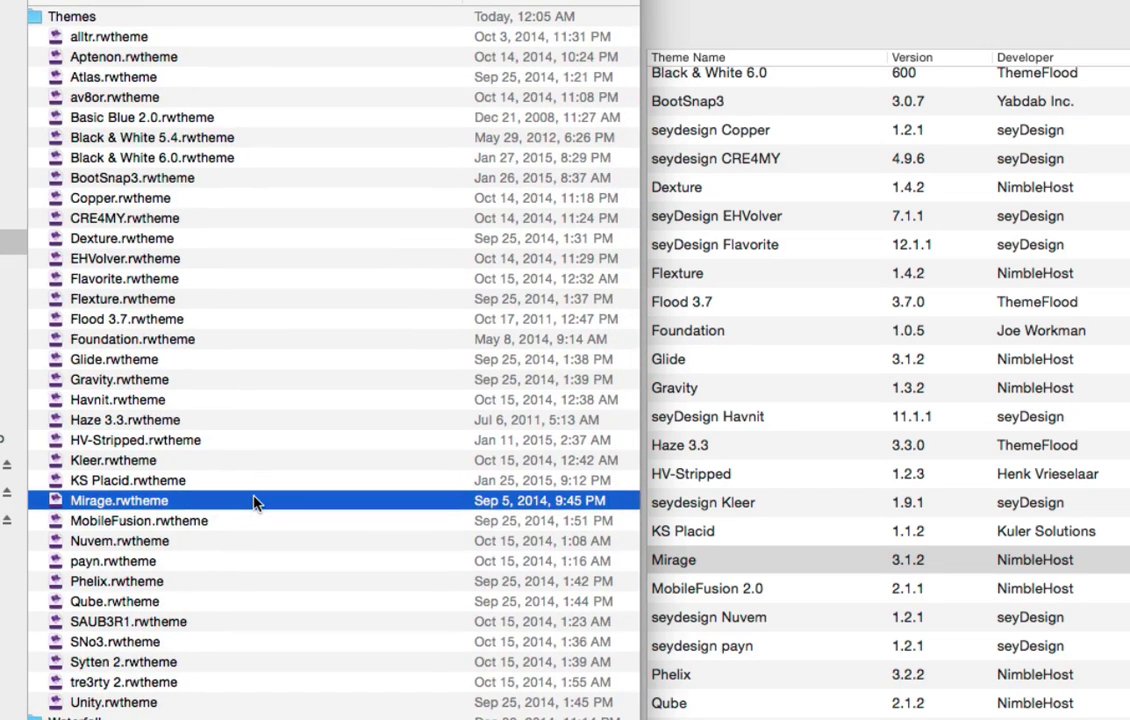
scroll(255, 503, up, 1)
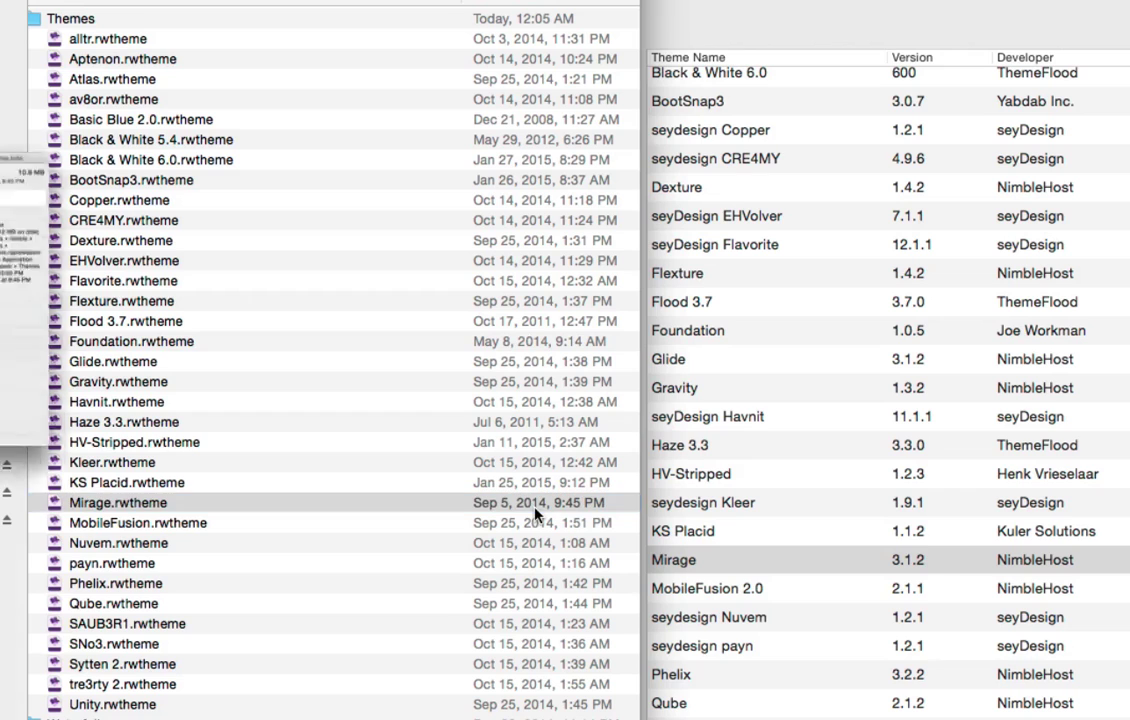
key(super+i)
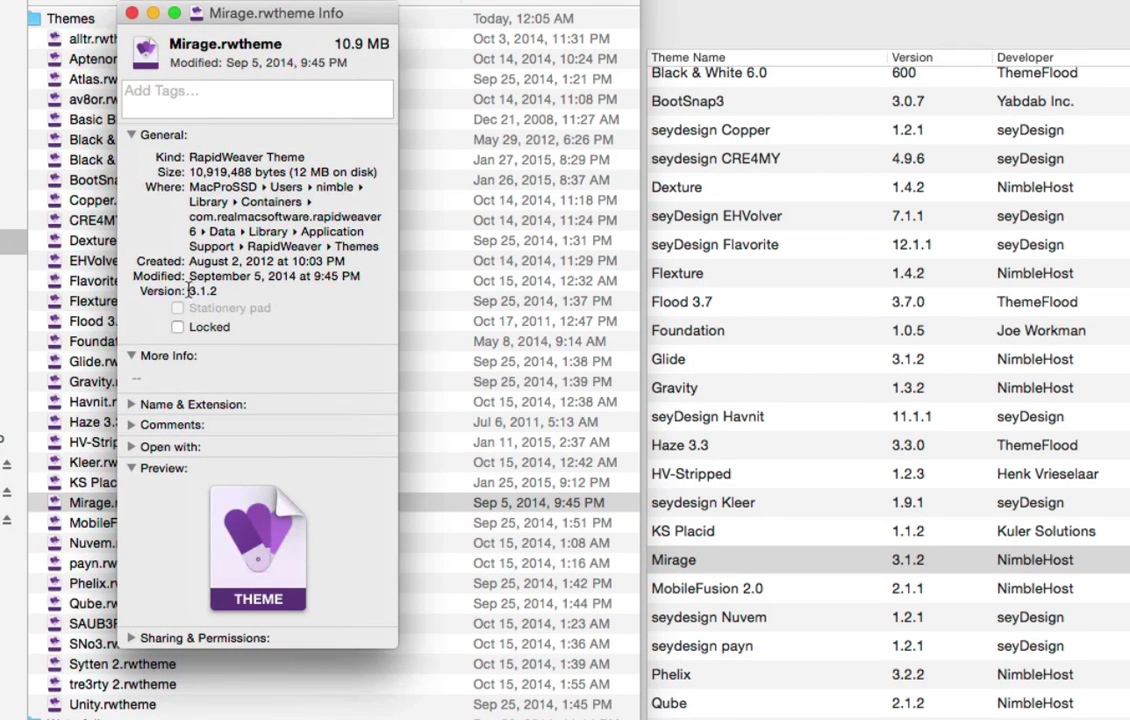
click(132, 14)
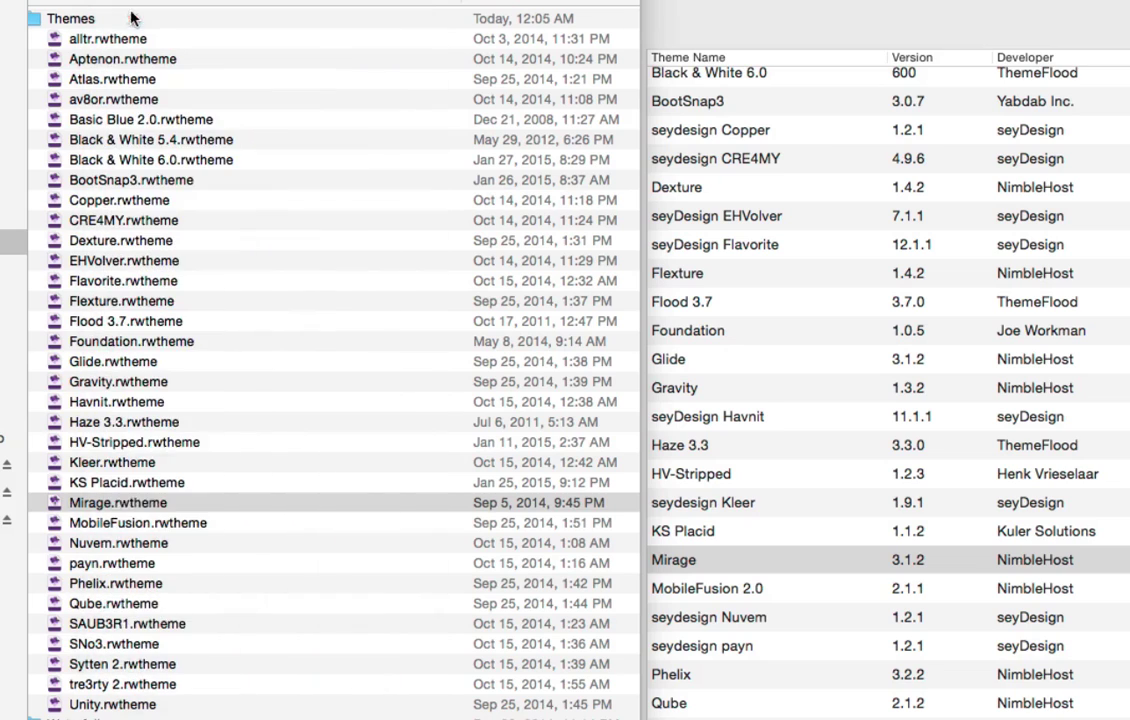
Glance back at the RapidWeaver theme list, then return to the installed Themes folder.
click(784, 472)
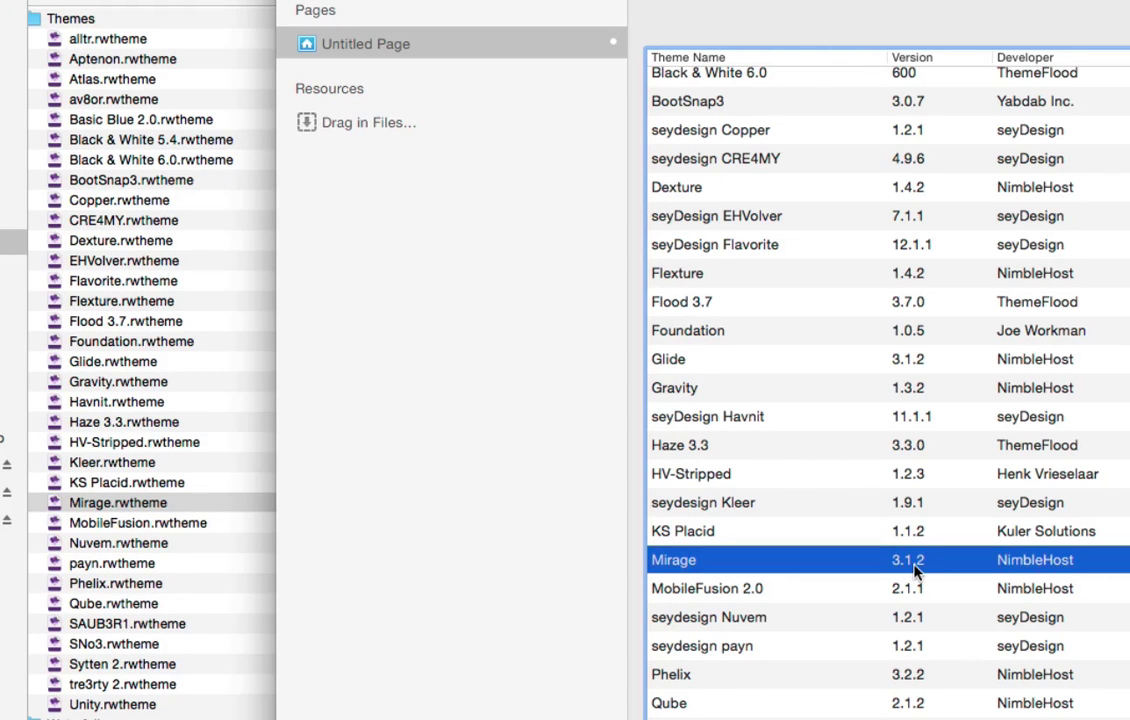
click(173, 512)
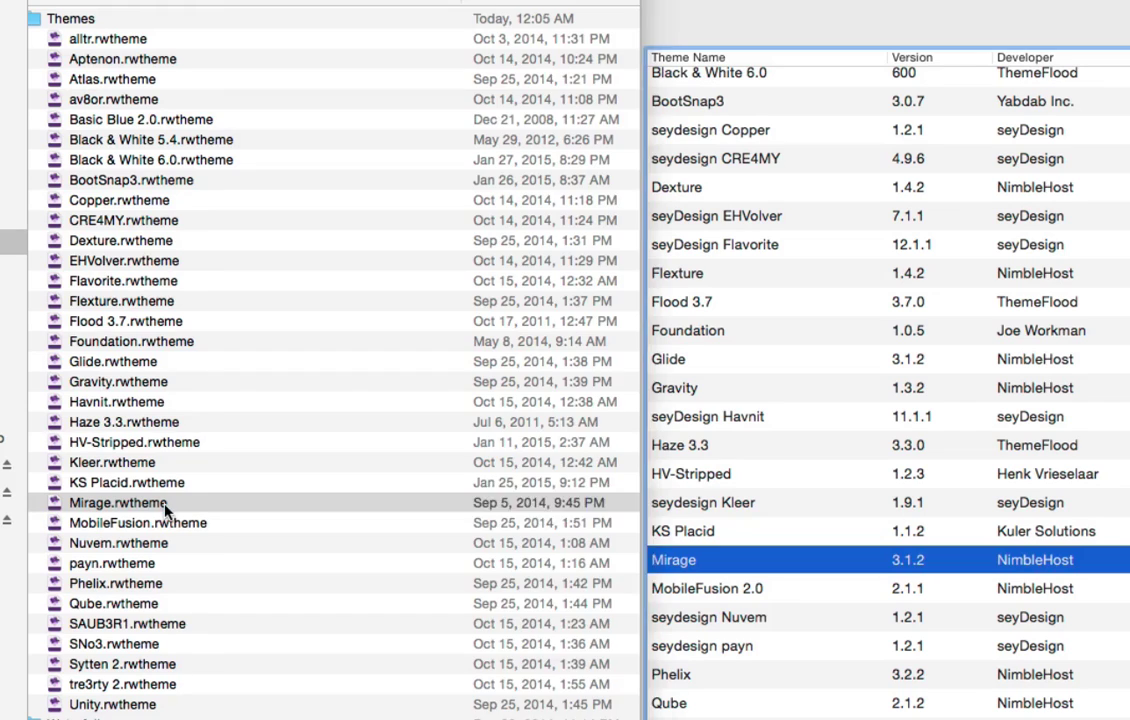
scroll(490, 513, right, 2)
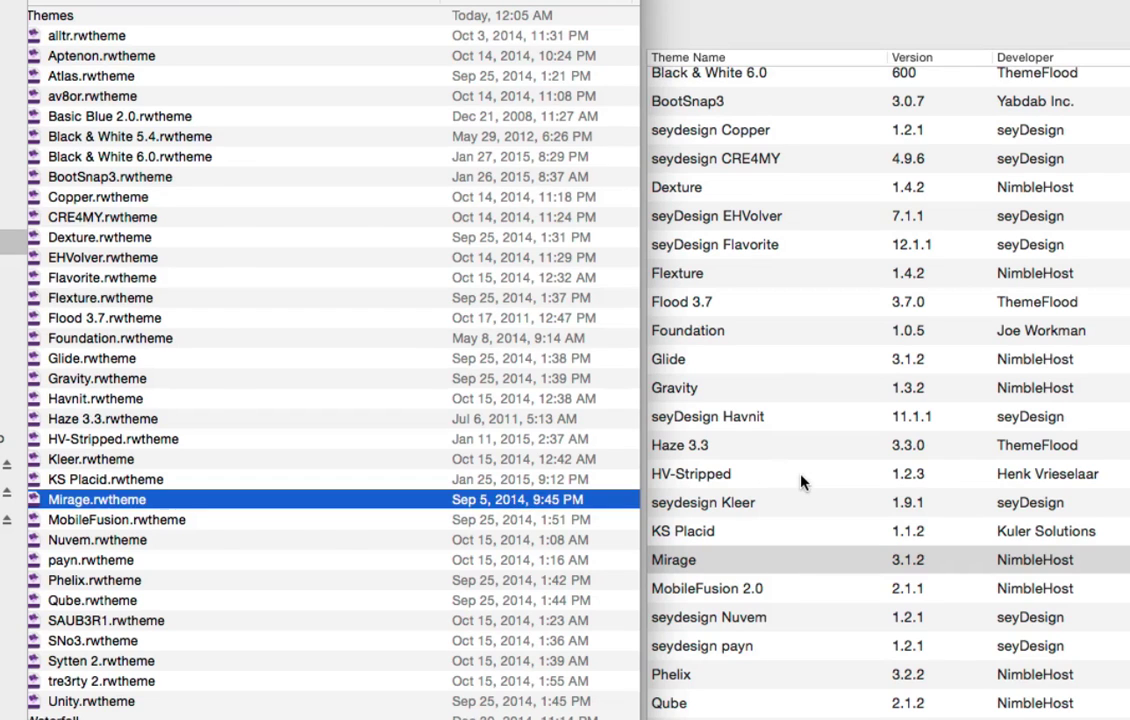
Install the selected Mirage update to bring it to version 3.1.3.
click(963, 556)
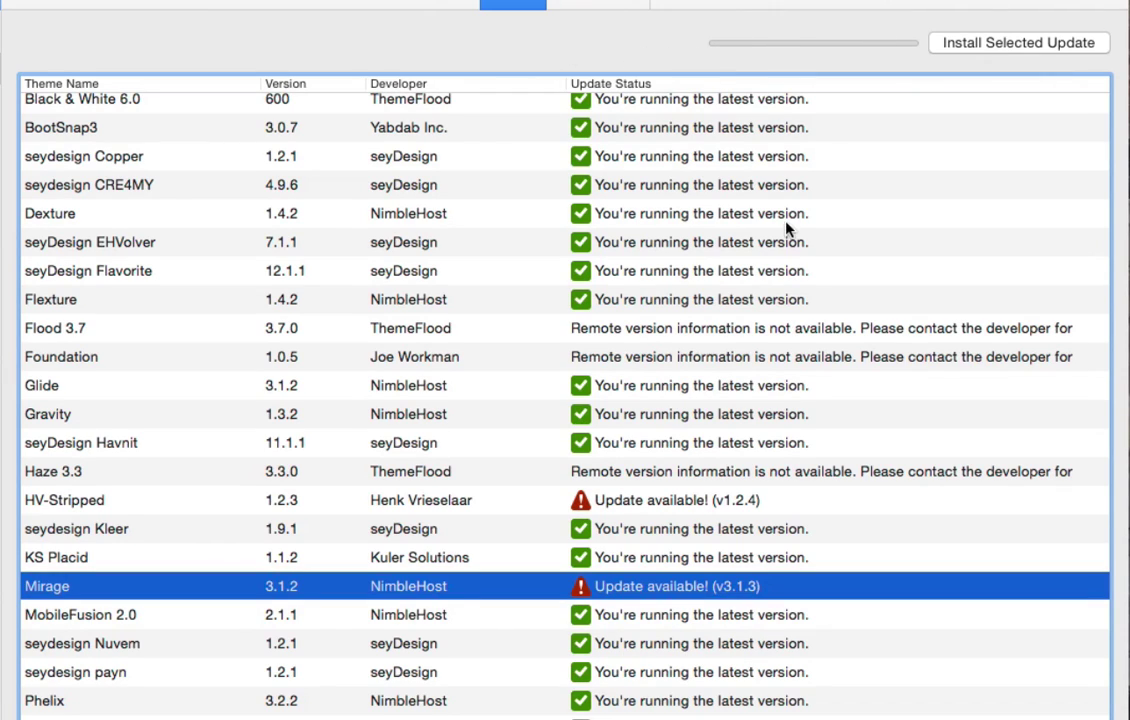
scroll(840, 186, up, 1)
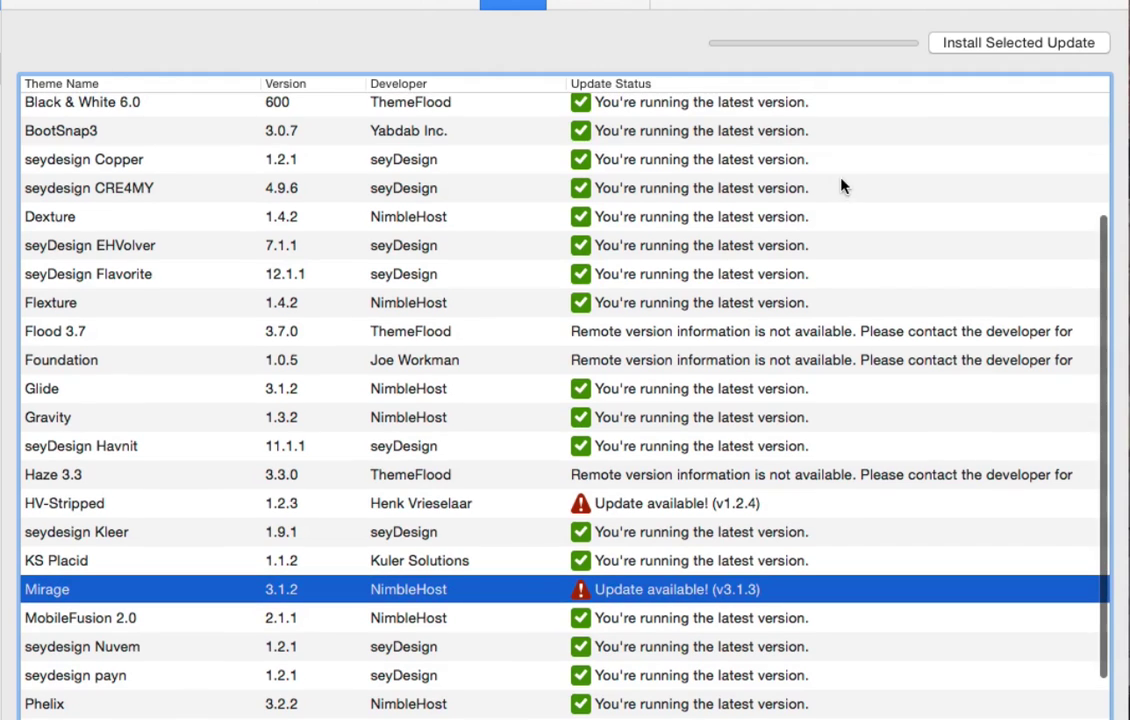
click(970, 48)
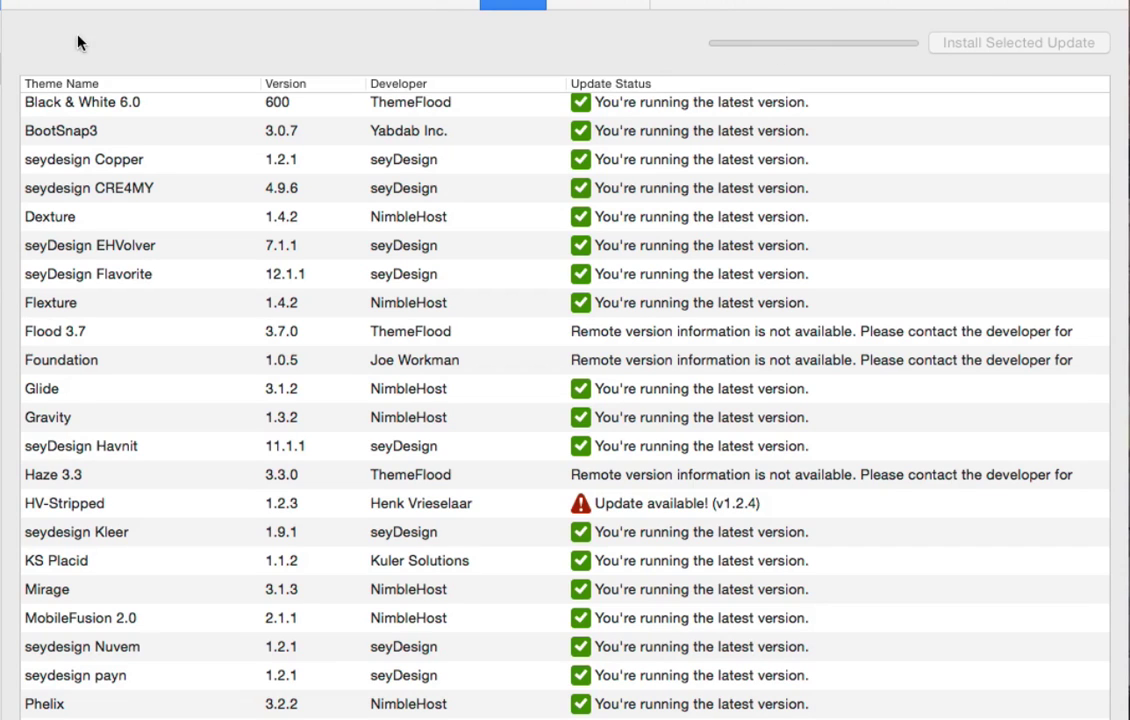
Locate the Mirage.rwtheme_backup_2015-01-29_00-11-01 folder under Waterfall > Backups, then return to RapidWeaver.
key(super+Tab)
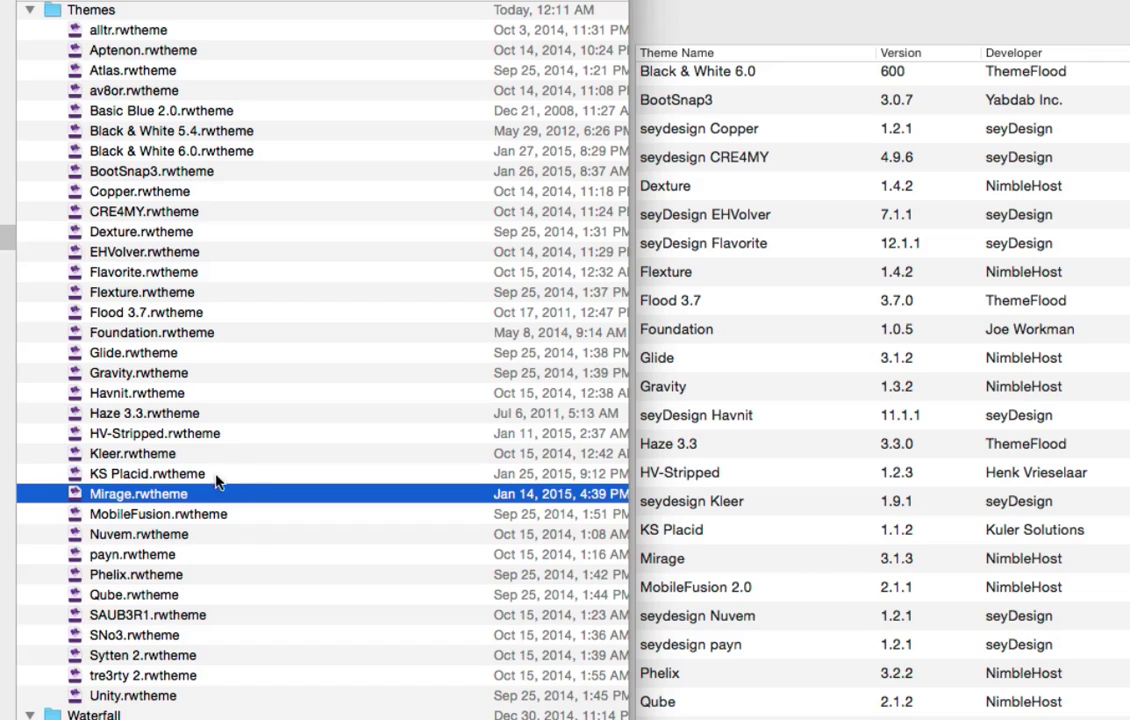
scroll(222, 494, down, 1)
scroll(212, 490, right, 1)
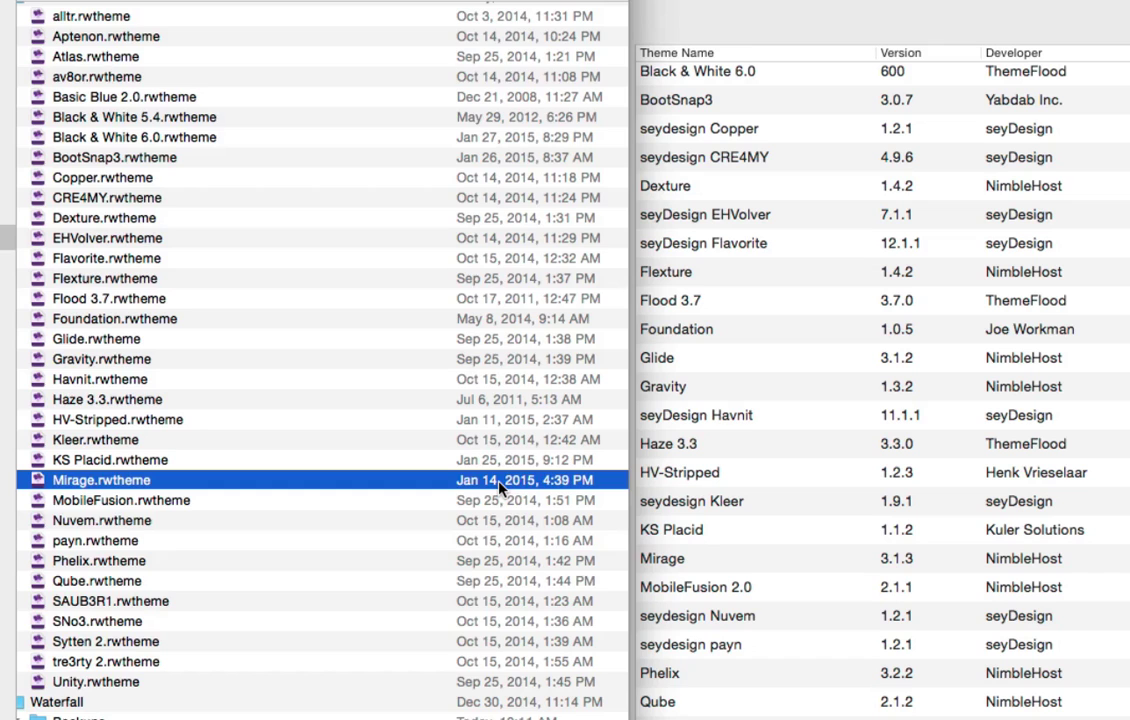
scroll(500, 487, down, 5)
scroll(500, 487, left, 2)
scroll(500, 489, down, 1)
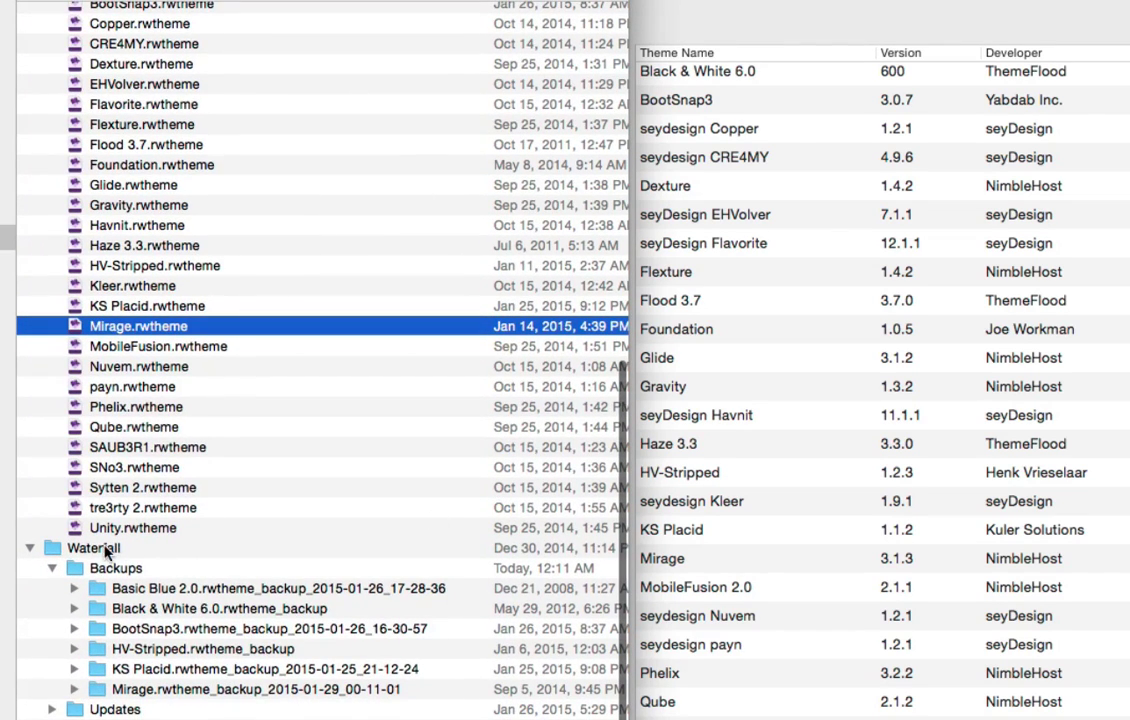
click(203, 693)
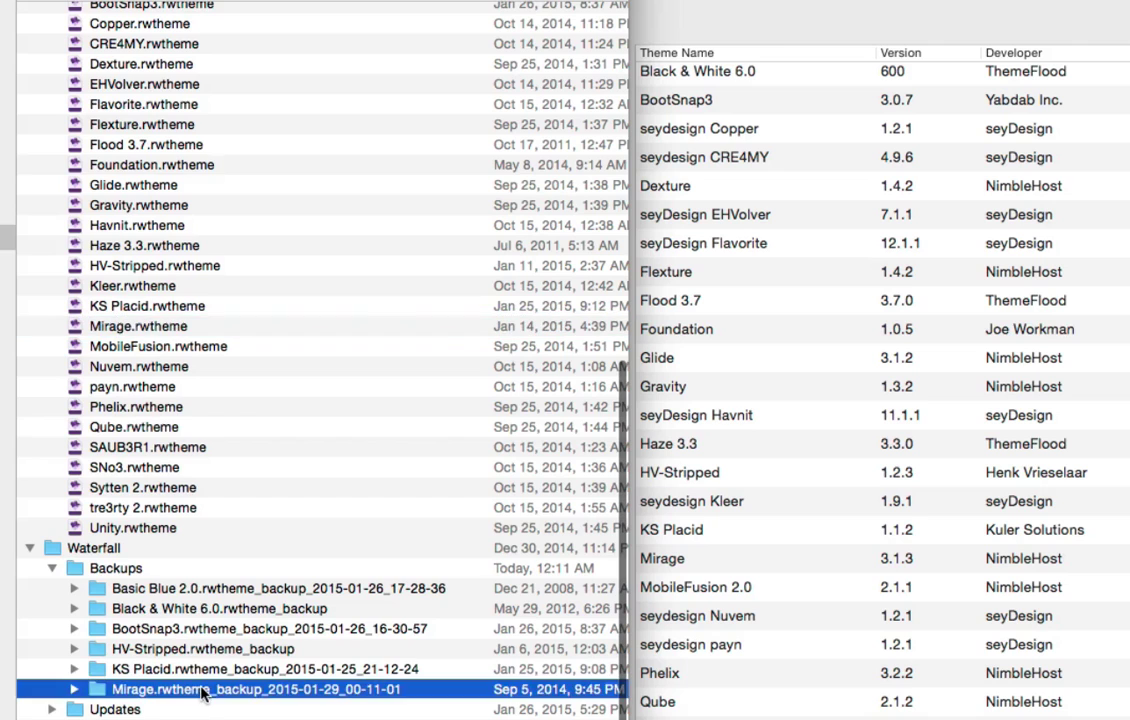
scroll(262, 670, right, 2)
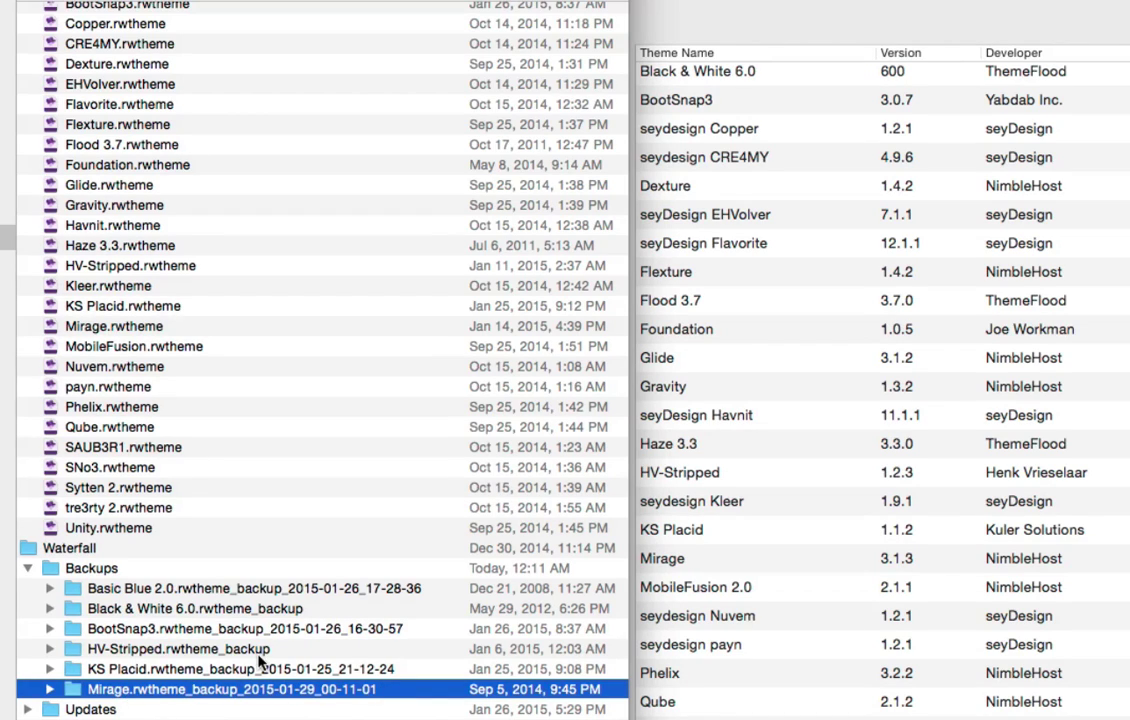
click(676, 16)
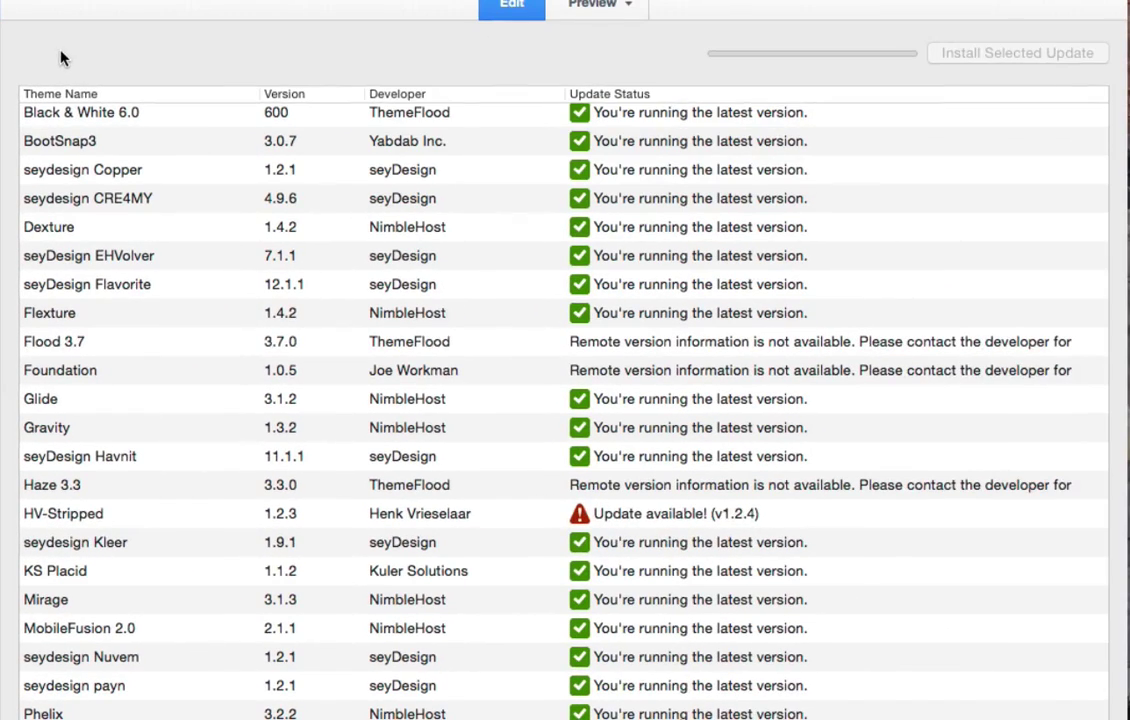
scroll(828, 158, up, 3)
scroll(228, 213, up, 3)
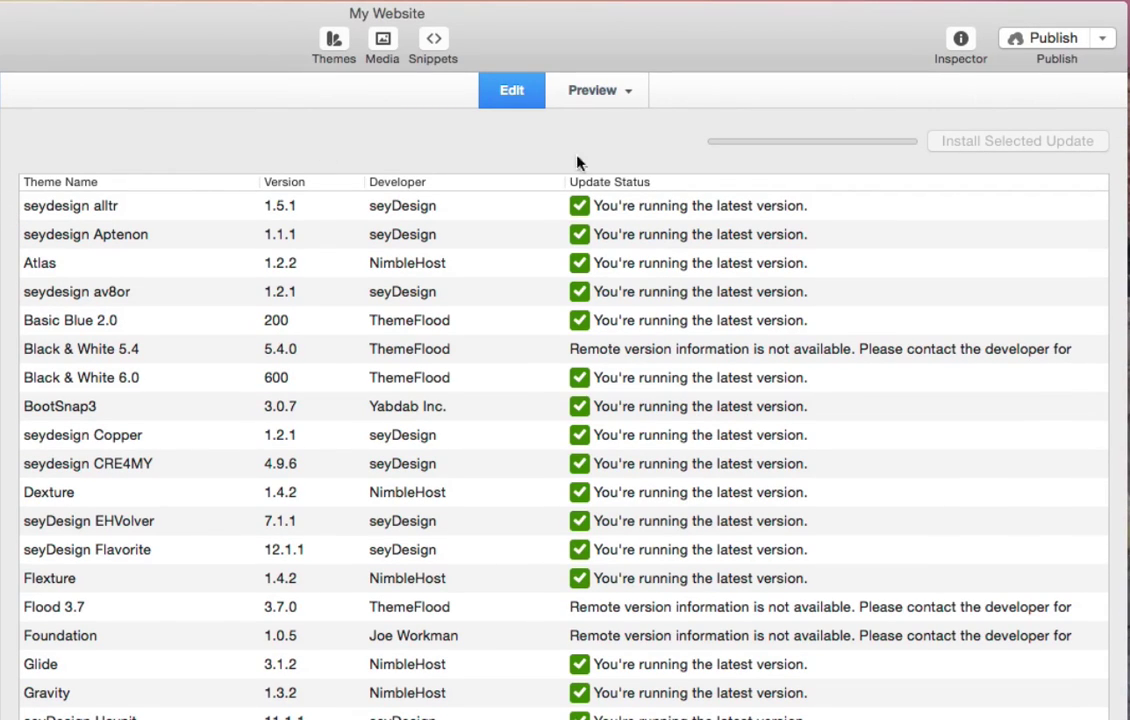
In the Inspector's General Settings, uncheck 'Show in navigation' for the Waterfall page.
click(965, 38)
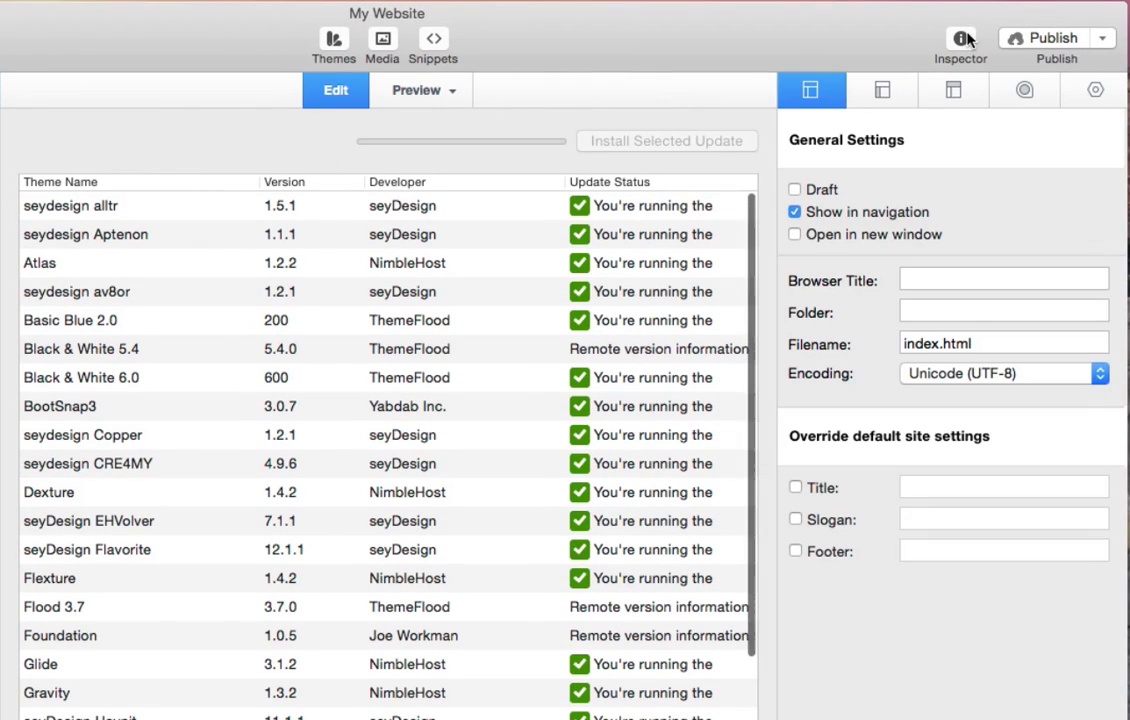
click(796, 214)
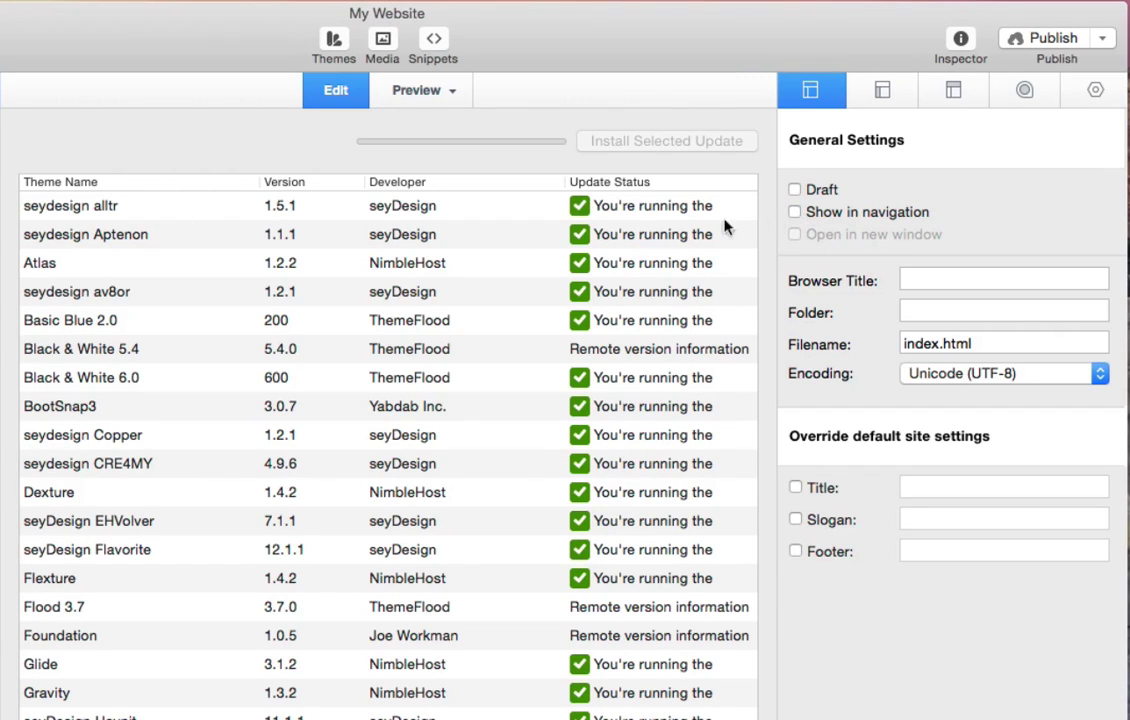